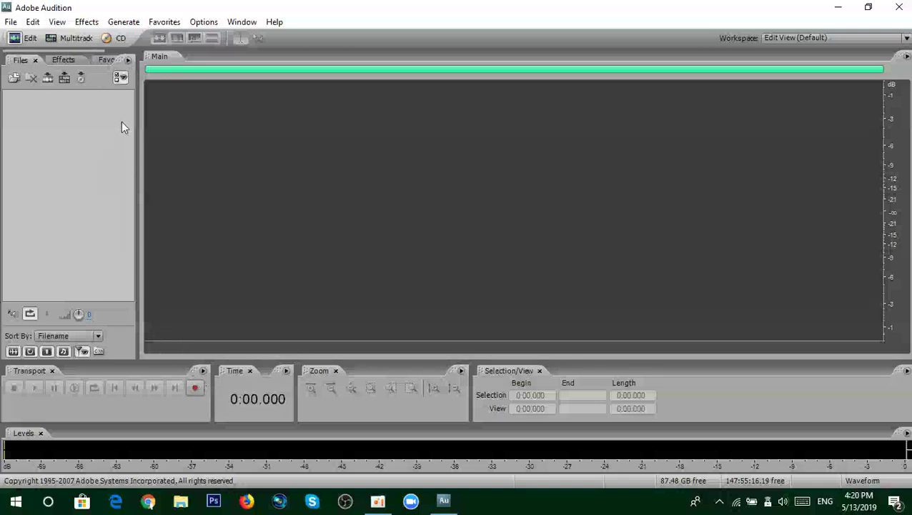
# Step: Record a voice take of about 18 seconds into a new waveform at 44100 Hz, stereo, 16-bit in Edit View
pyautogui.click(90, 35)
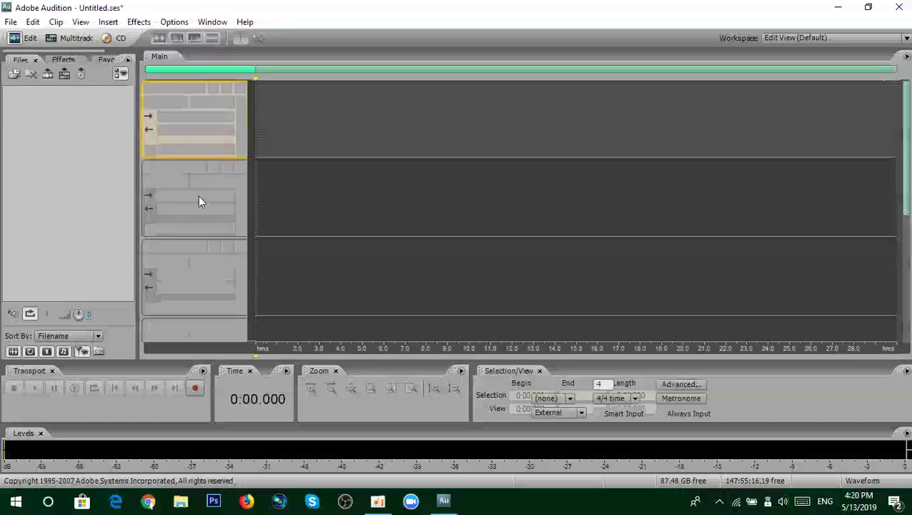
pyautogui.click(18, 39)
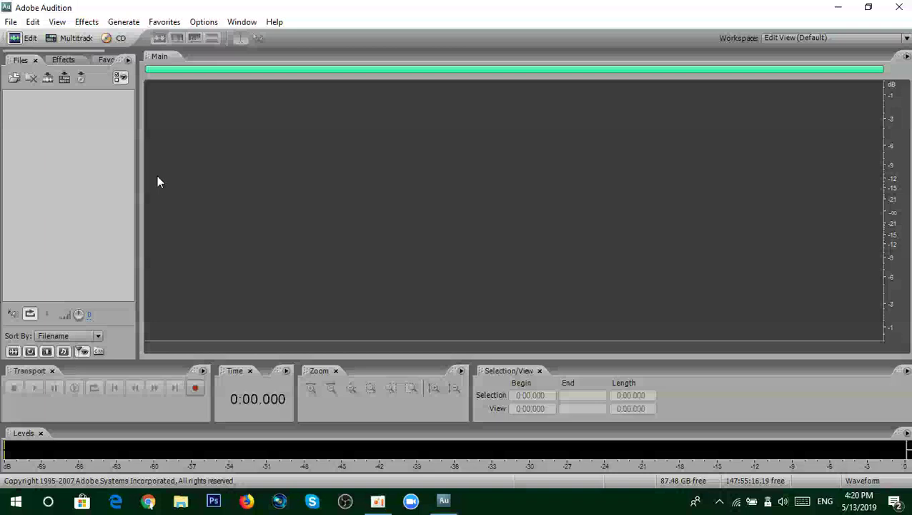
pyautogui.click(190, 389)
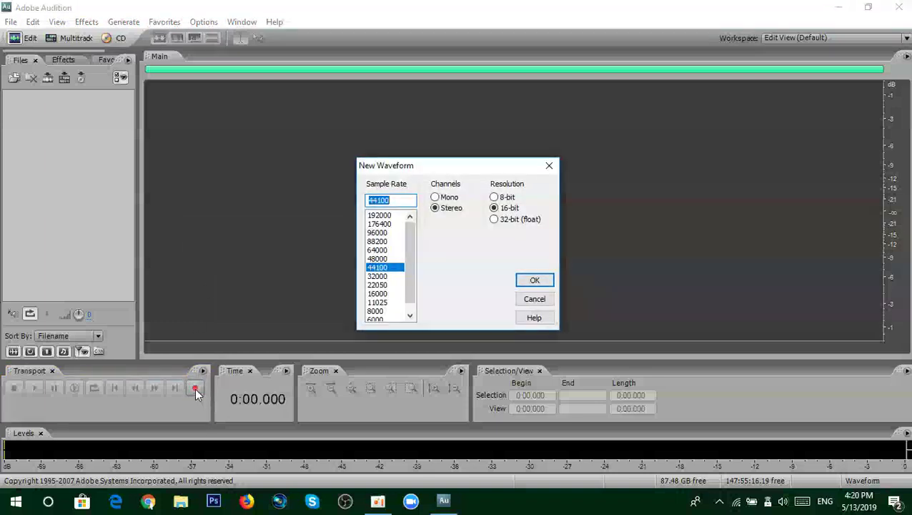
pyautogui.click(534, 281)
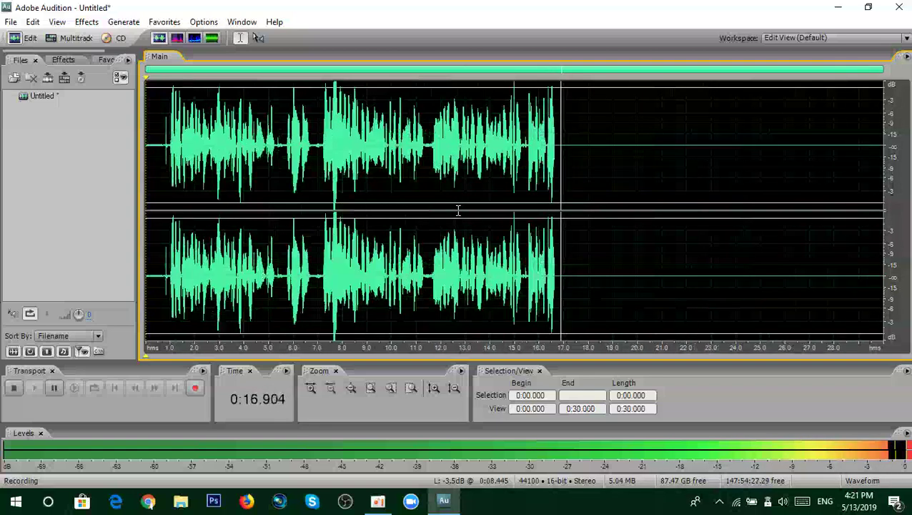
pyautogui.press('space')
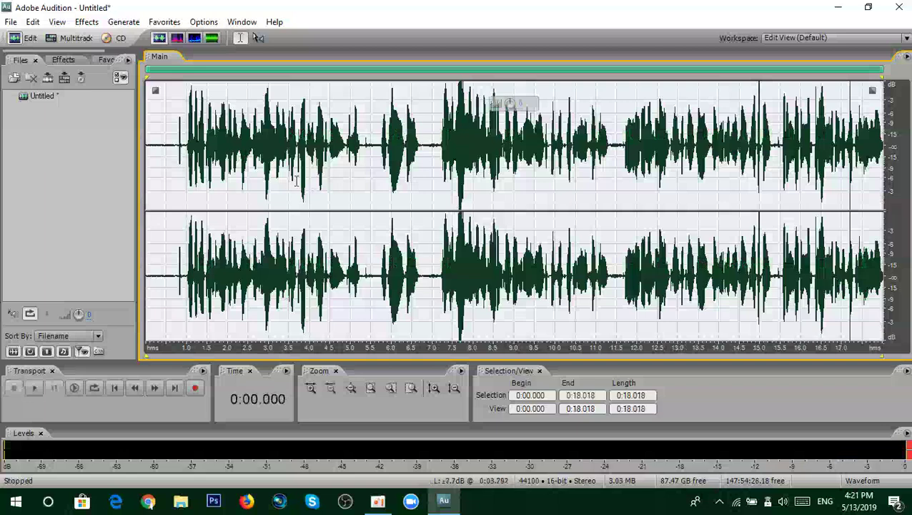
# Step: Play back the recording from the 1-second mark for a few seconds and stop it
pyautogui.click(187, 140)
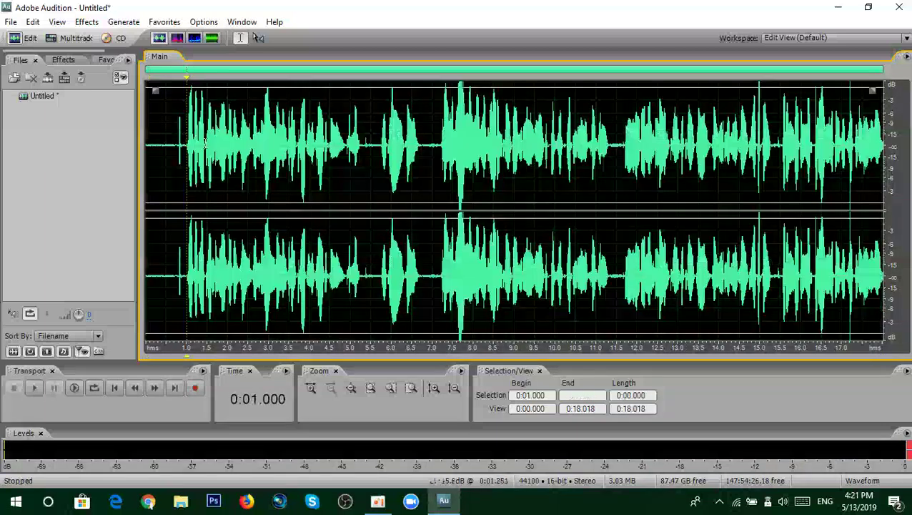
pyautogui.press('space')
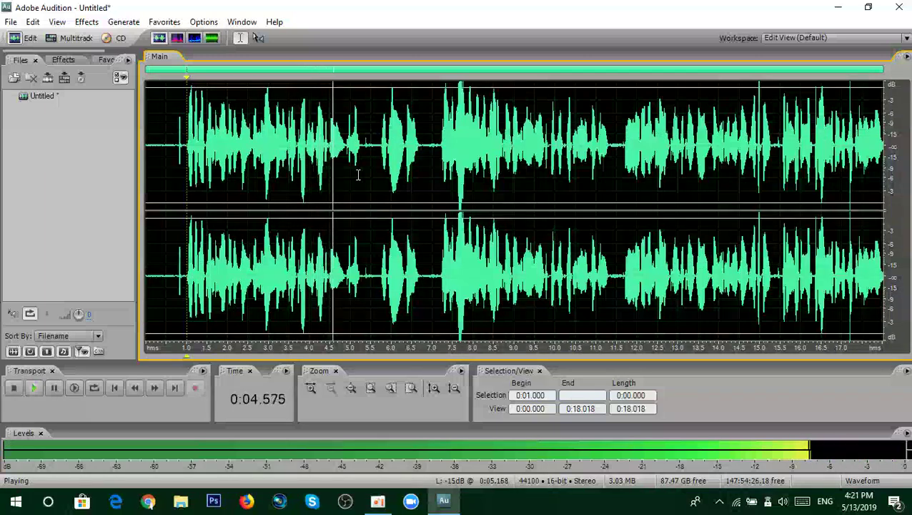
pyautogui.press('space')
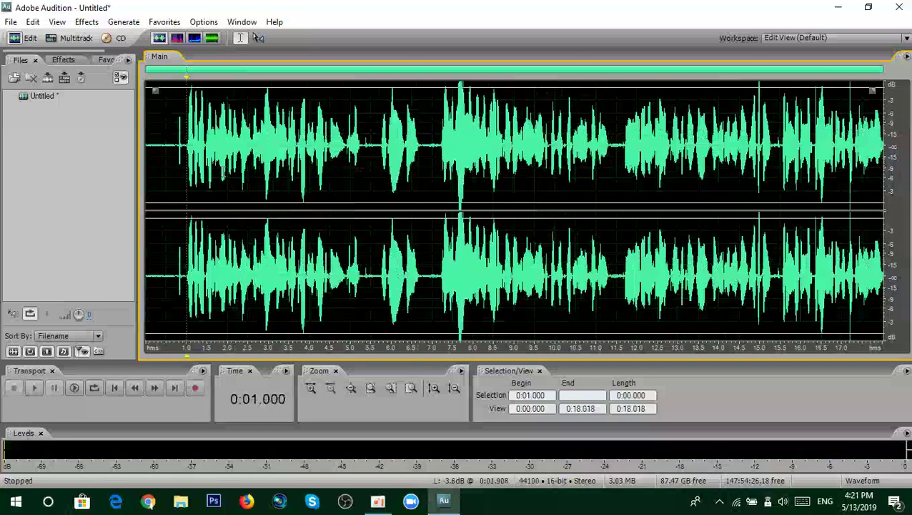
pyautogui.hotkey('shift', 'Home')
pyautogui.click(331, 171)
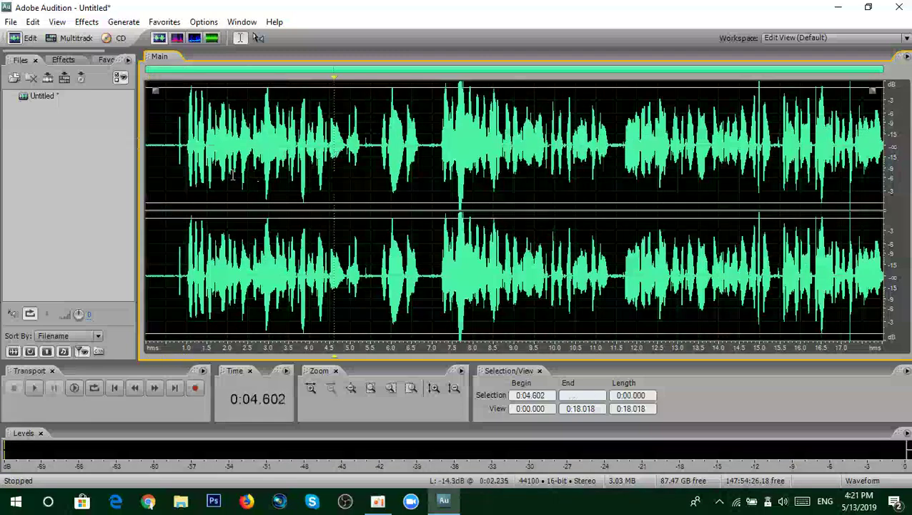
pyautogui.click(151, 140)
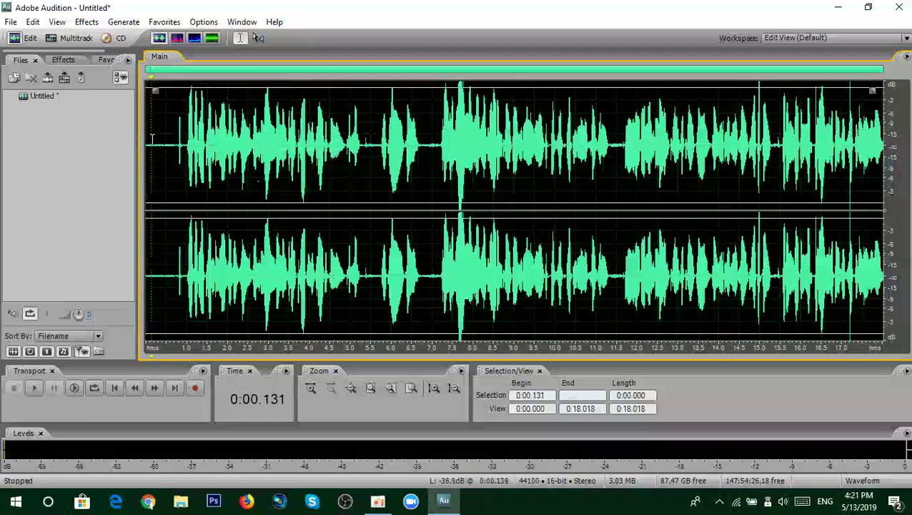
pyautogui.click(344, 169)
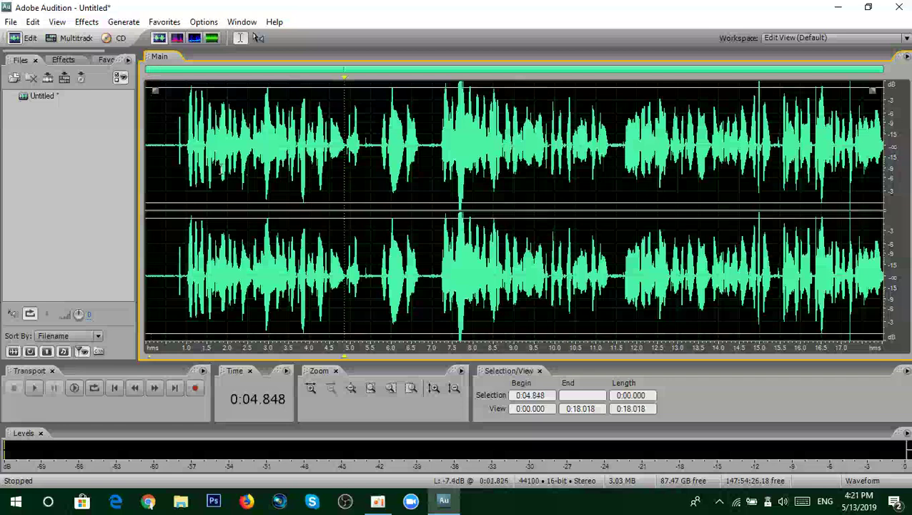
pyautogui.click(159, 138)
pyautogui.click(218, 140)
pyautogui.click(180, 138)
pyautogui.click(159, 138)
pyautogui.click(151, 139)
pyautogui.click(236, 136)
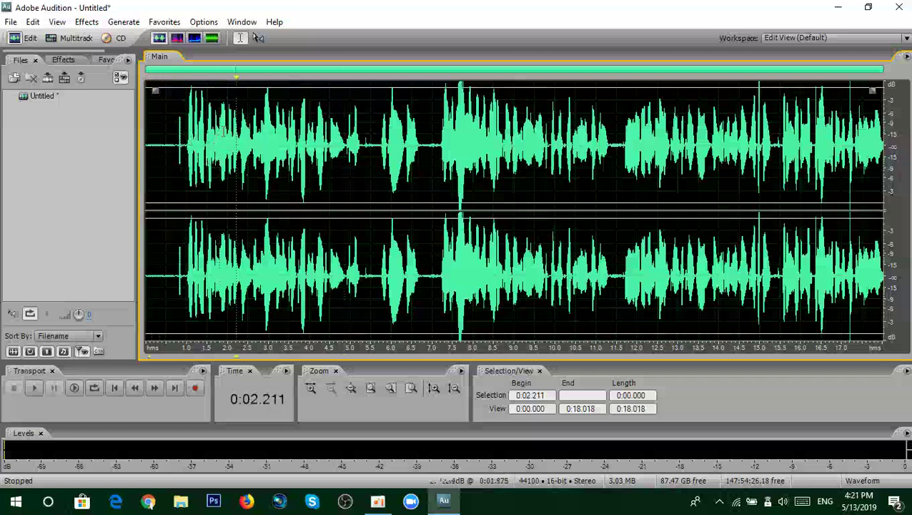
pyautogui.click(177, 111)
# Step: Move the start marker to about 7.2 seconds and briefly play the recording from there
pyautogui.moveTo(179, 79); pyautogui.dragTo(441, 80)
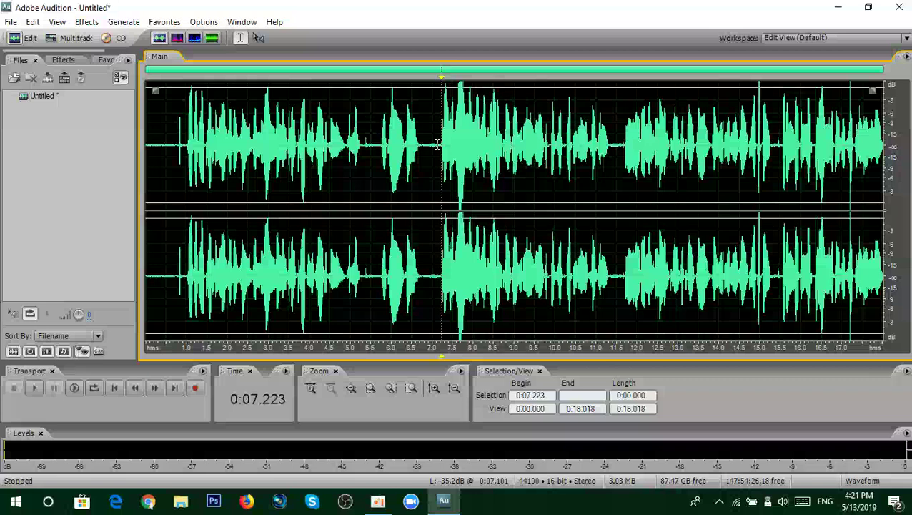
pyautogui.press('space')
pyautogui.press('space')
# Step: Try selecting the passage from about 7.1 to 11.5 seconds and the stretch from about 0.6 seconds to the end
pyautogui.moveTo(437, 134); pyautogui.dragTo(613, 126)
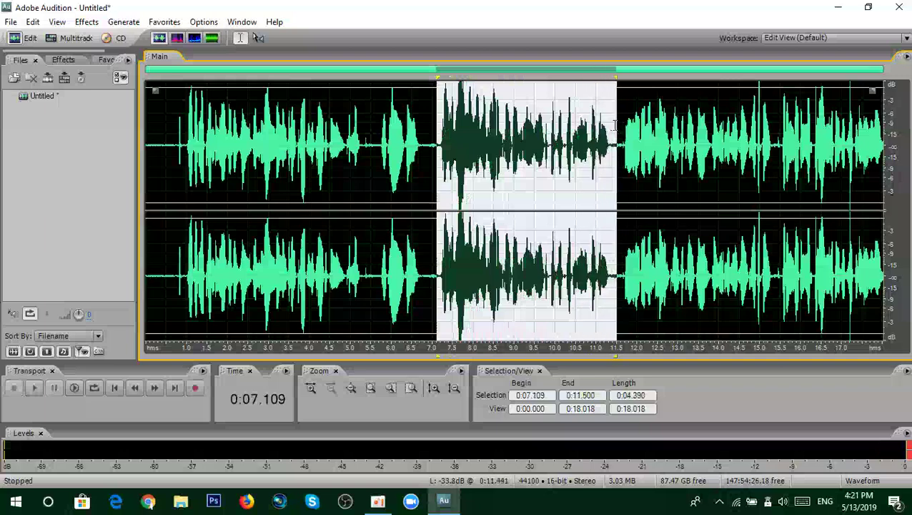
pyautogui.click(508, 107)
pyautogui.click(171, 128)
pyautogui.moveTo(171, 129); pyautogui.dragTo(892, 125)
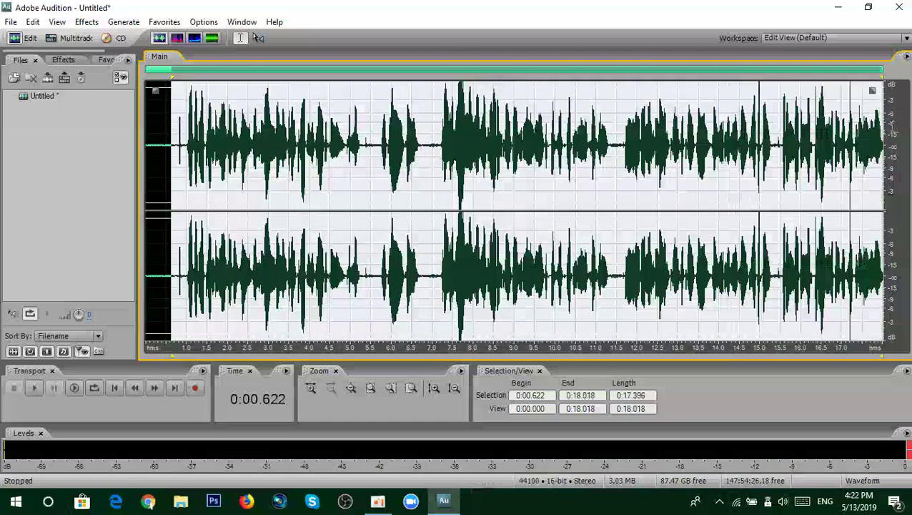
pyautogui.click(479, 134)
# Step: Try raising the volume of the recording from about 0.8 seconds to the end, and undo the change
pyautogui.moveTo(182, 136); pyautogui.dragTo(886, 129)
pyautogui.moveTo(532, 107); pyautogui.dragTo(398, 133)
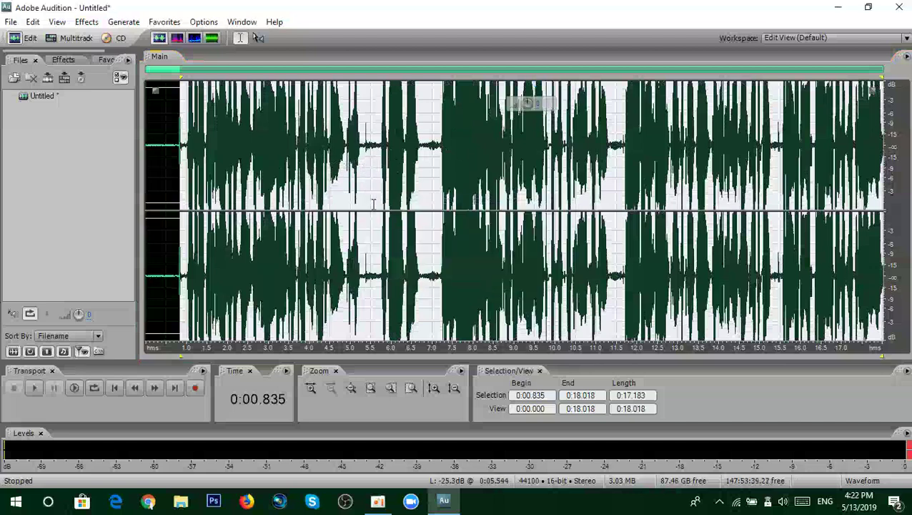
pyautogui.hotkey('ctrl', 'z')
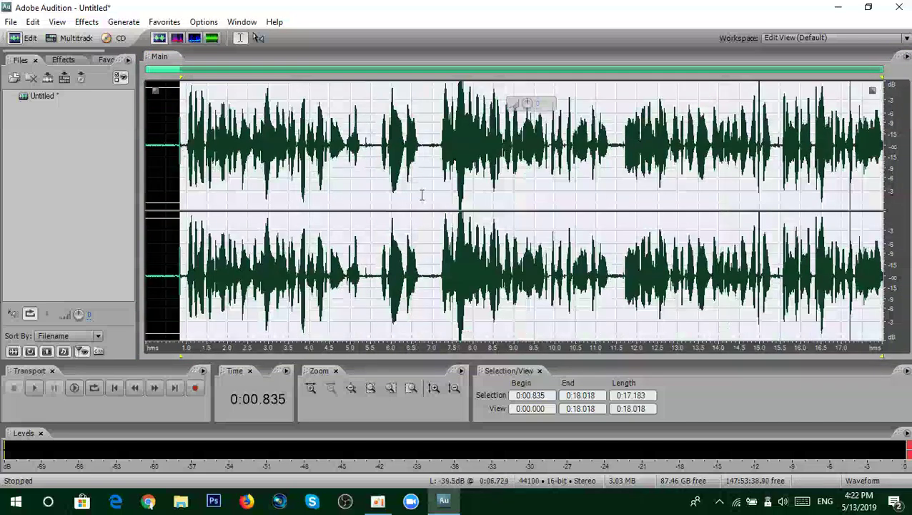
pyautogui.click(432, 169)
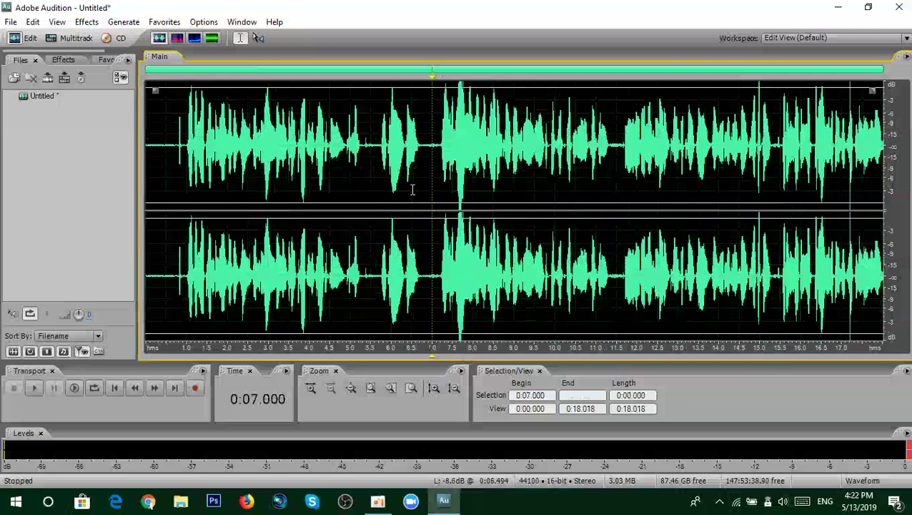
# Step: Delete the silent lead-in, about 0.9 seconds long, from the start of the recording
pyautogui.scroll(4, 413, 190)
pyautogui.scroll(-4, 415, 213)
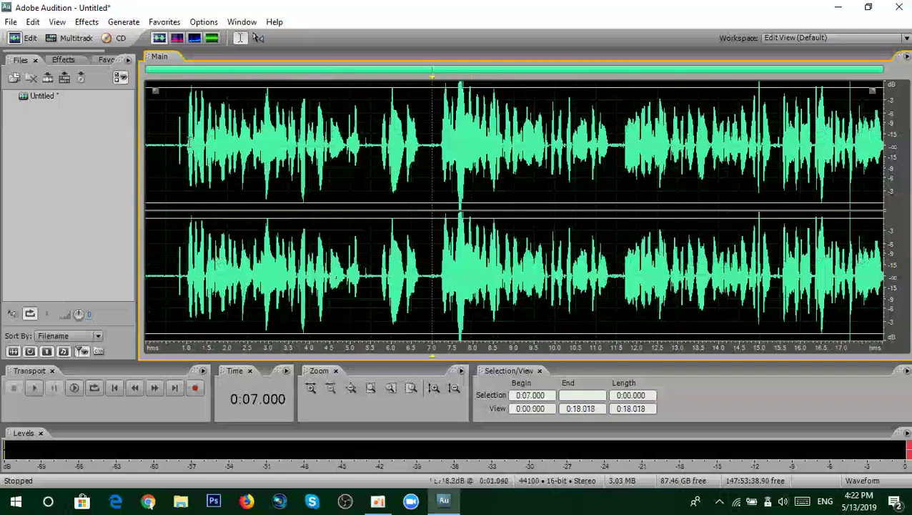
pyautogui.moveTo(180, 137); pyautogui.dragTo(146, 138)
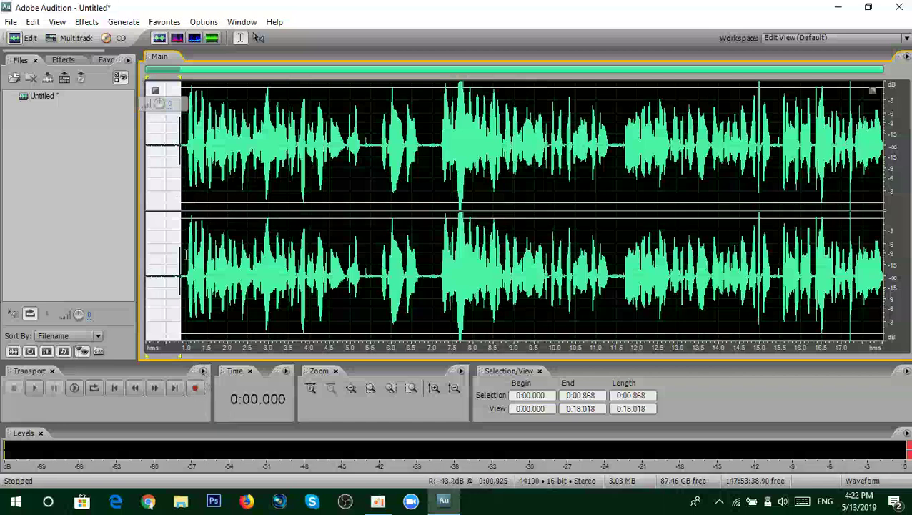
pyautogui.moveTo(182, 138); pyautogui.dragTo(138, 136)
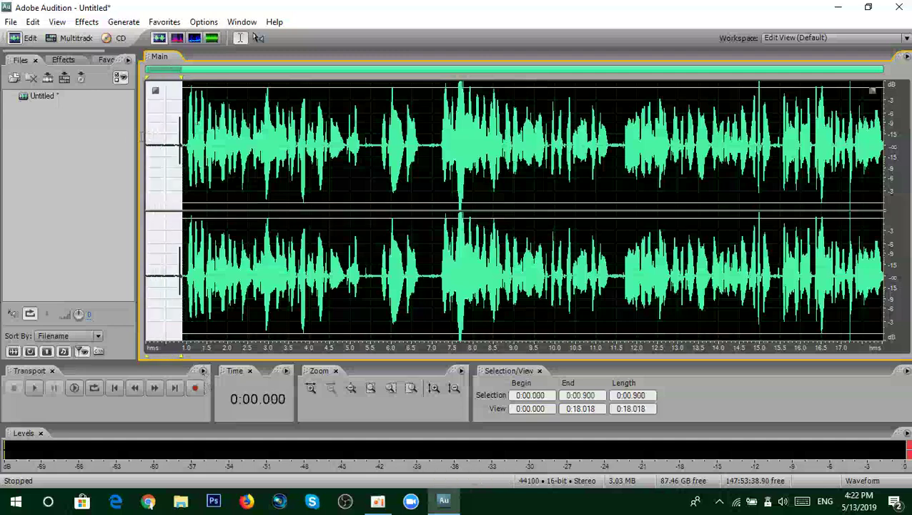
pyautogui.press('Delete')
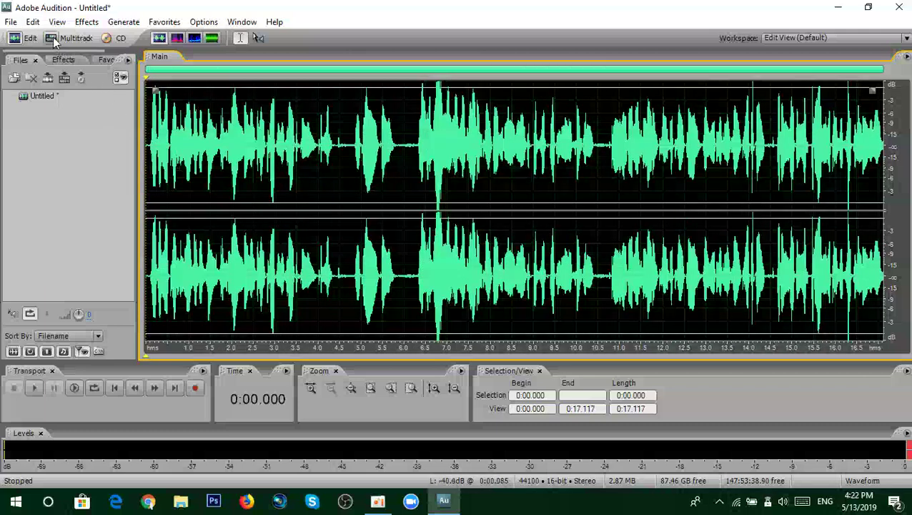
# Step: Check the Edit View default input options in Audio Hardware Setup, reached from Track 1's input in Multitrack View, and close the dialog
pyautogui.click(76, 39)
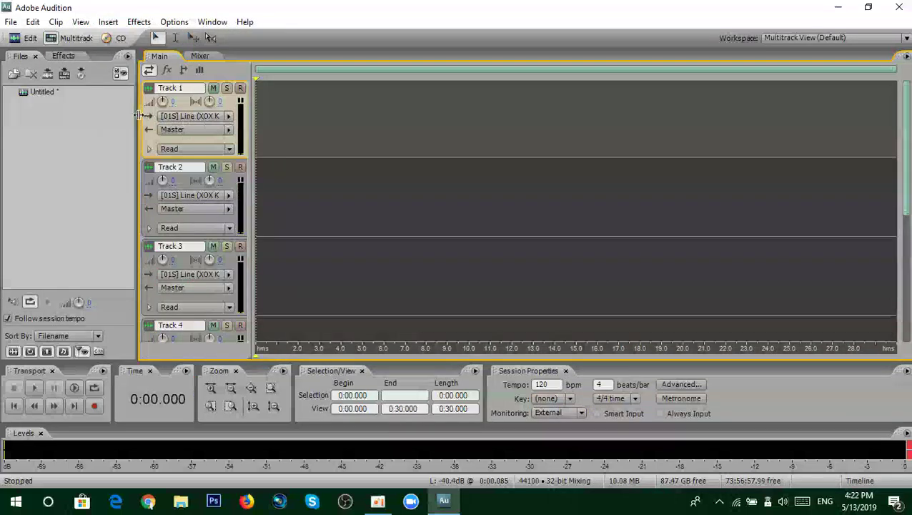
pyautogui.click(229, 116)
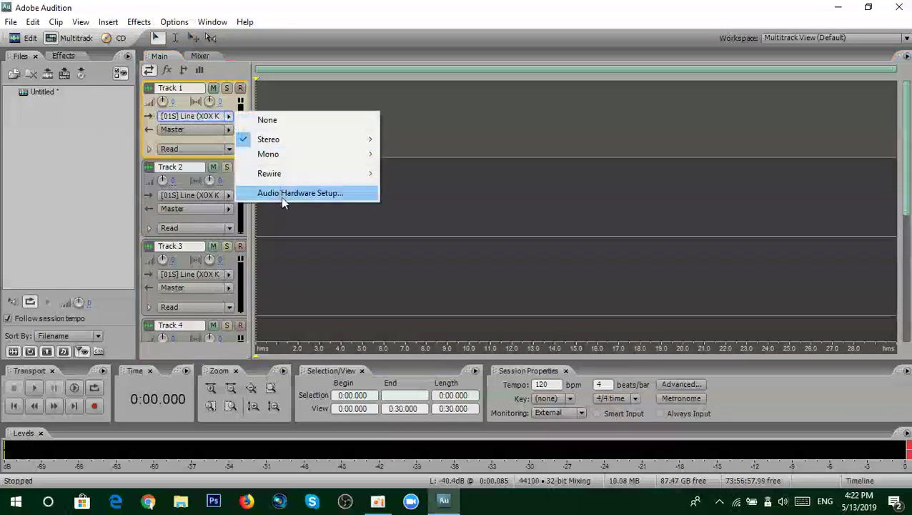
pyautogui.click(307, 195)
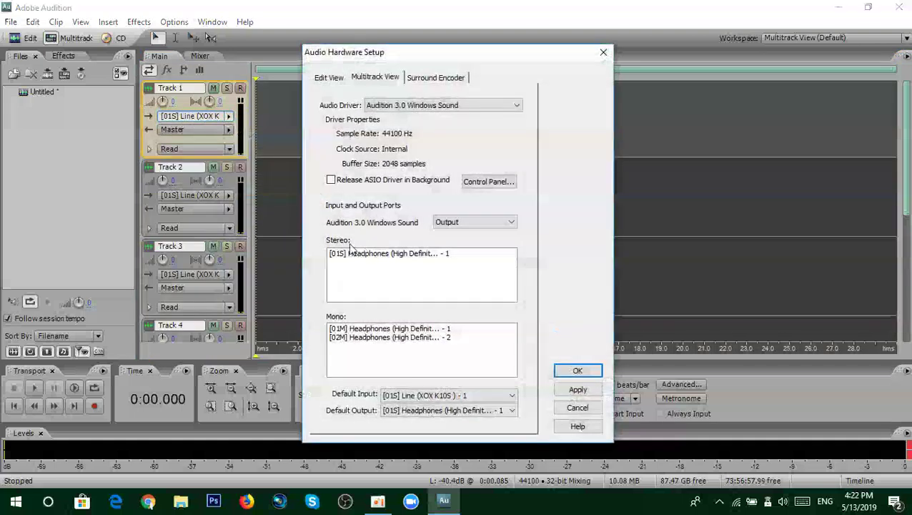
pyautogui.click(334, 79)
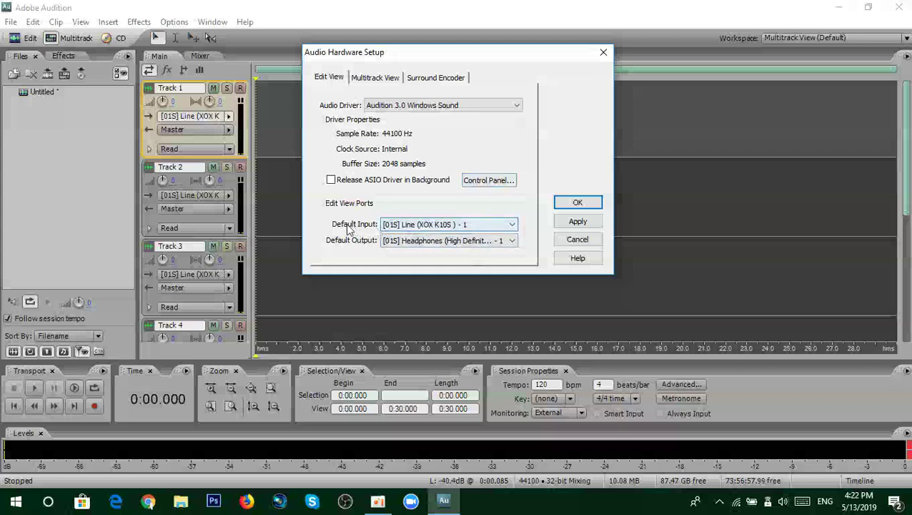
pyautogui.click(494, 226)
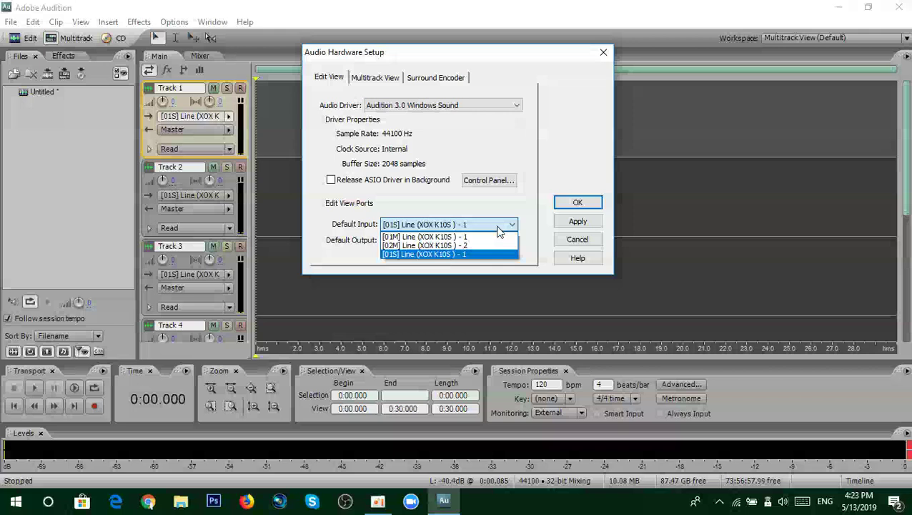
pyautogui.click(495, 225)
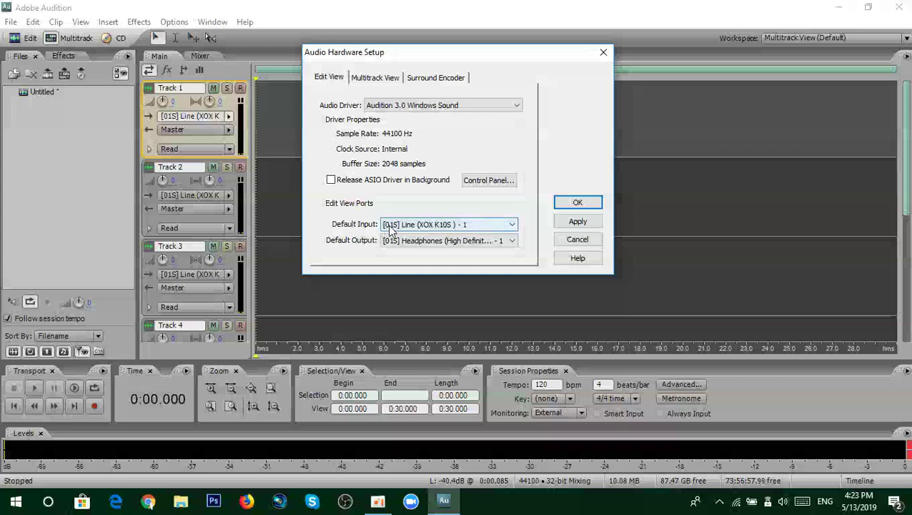
pyautogui.click(492, 230)
pyautogui.click(443, 270)
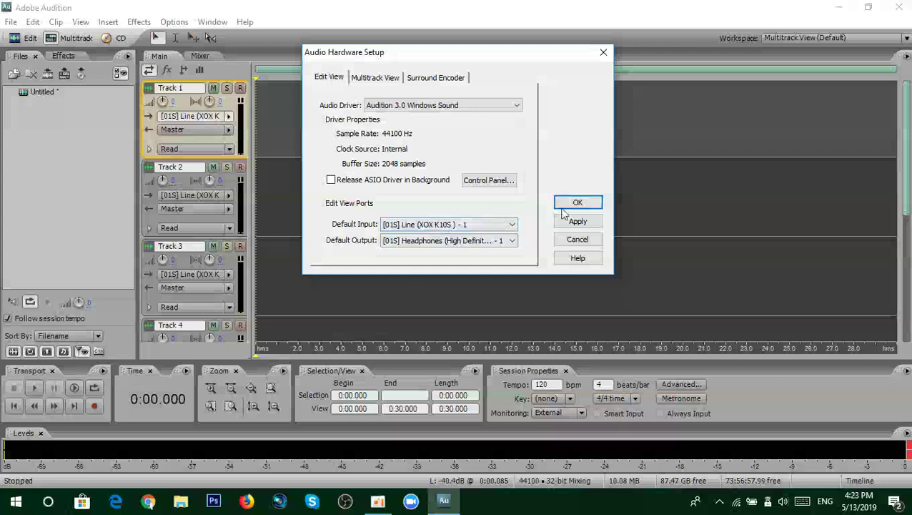
pyautogui.click(602, 52)
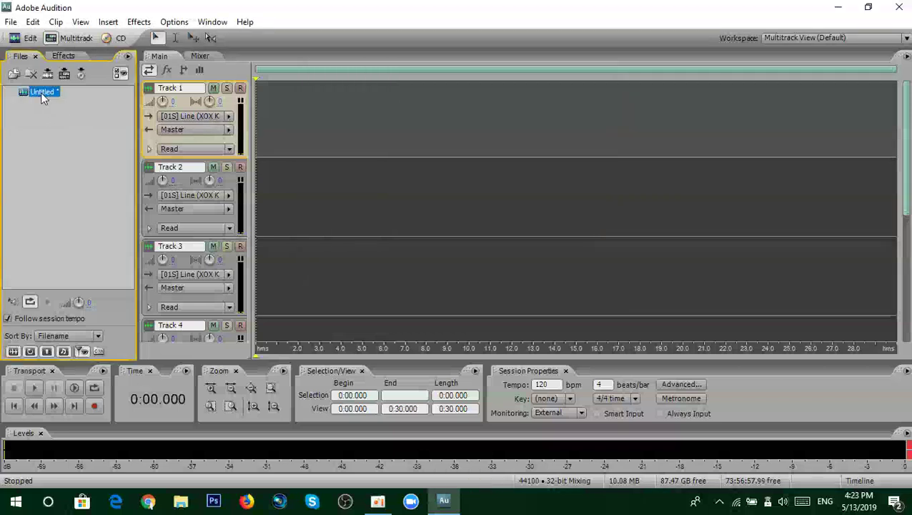
# Step: Open the Untitled recording in Edit View and play it from about 2.9 seconds
pyautogui.doubleClick(41, 92)
pyautogui.press('space')
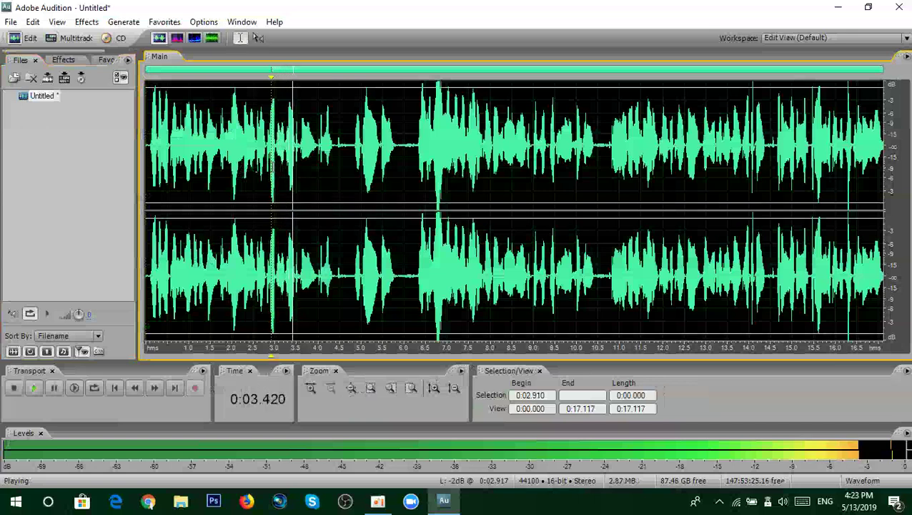
pyautogui.press('space')
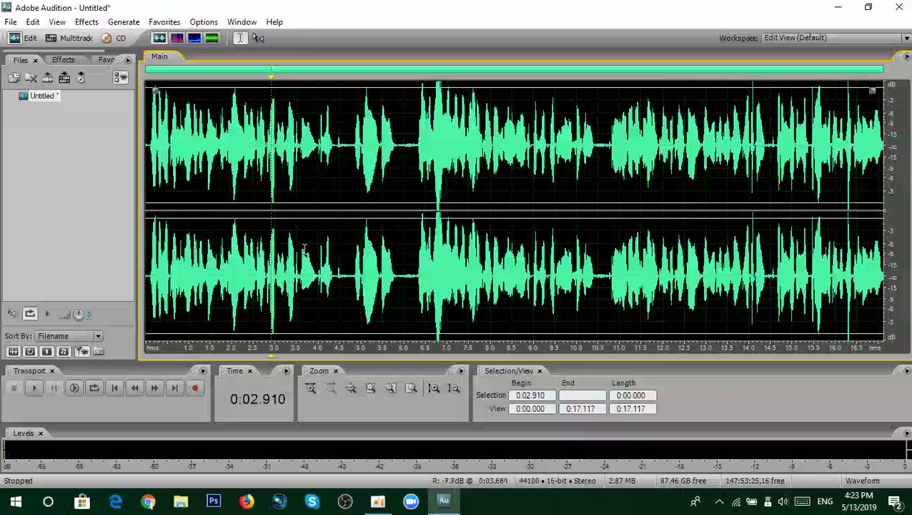
# Step: Check the Edit View default output options in Audio Hardware Setup, reached from Track 1's input in Multitrack View, and close the dialog
pyautogui.click(75, 39)
pyautogui.click(229, 116)
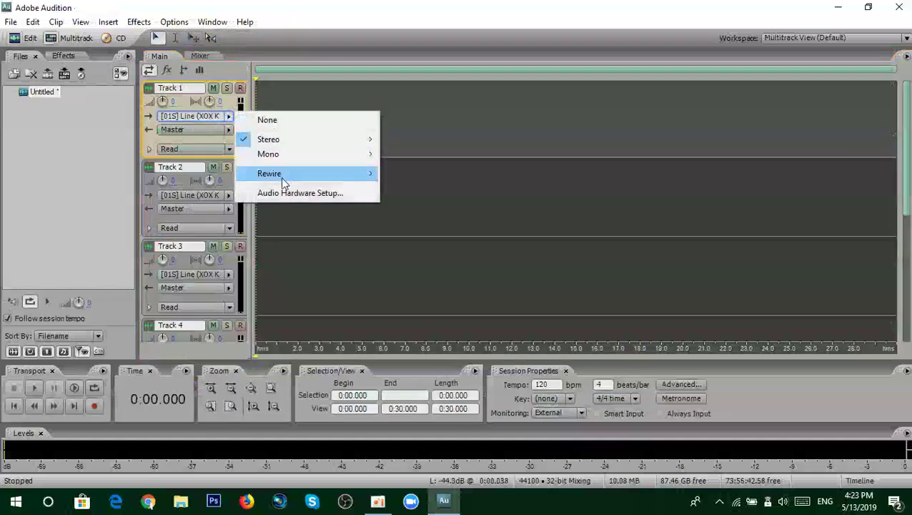
pyautogui.click(301, 193)
pyautogui.click(330, 78)
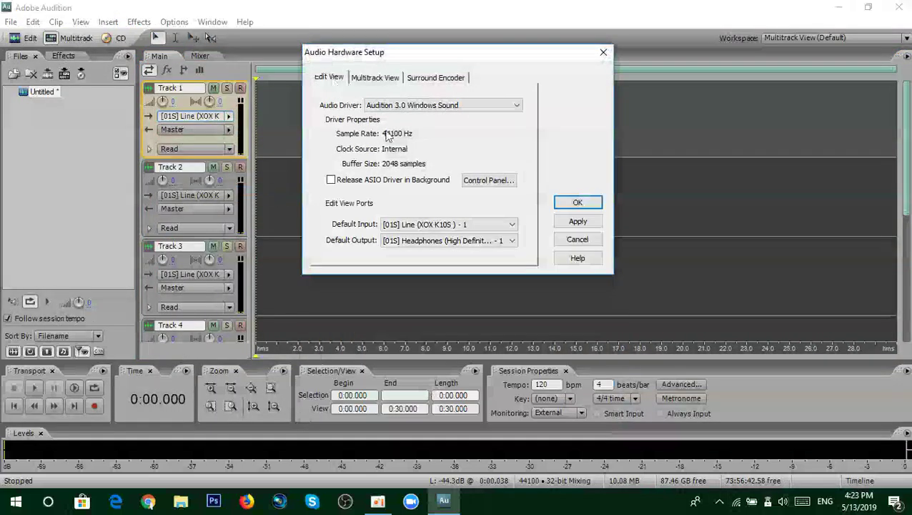
pyautogui.click(436, 243)
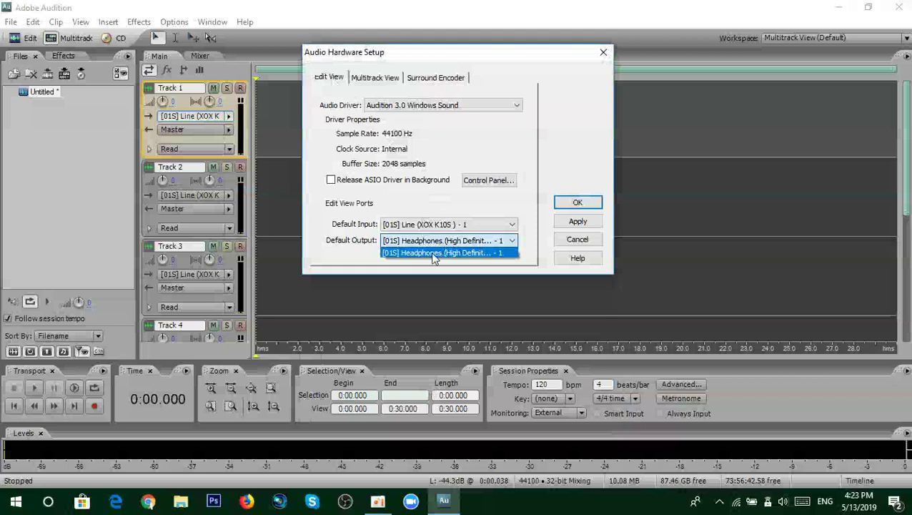
pyautogui.click(443, 242)
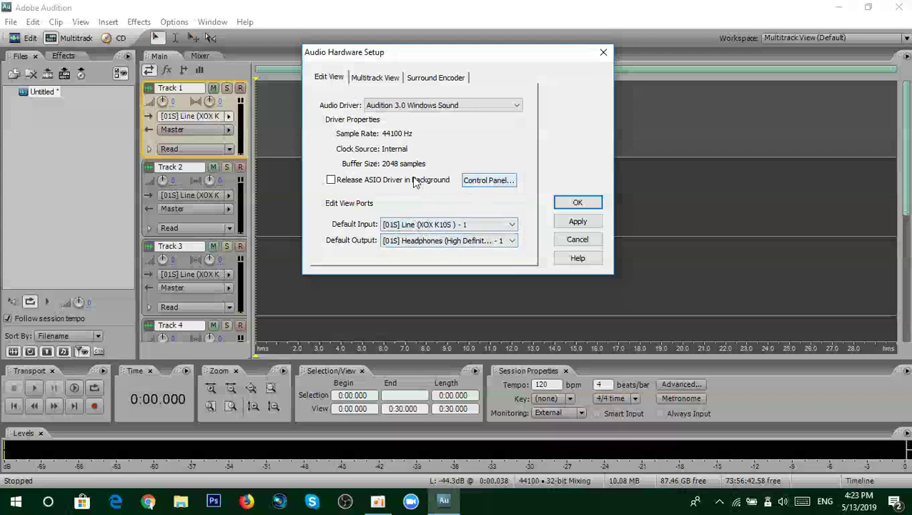
pyautogui.click(604, 54)
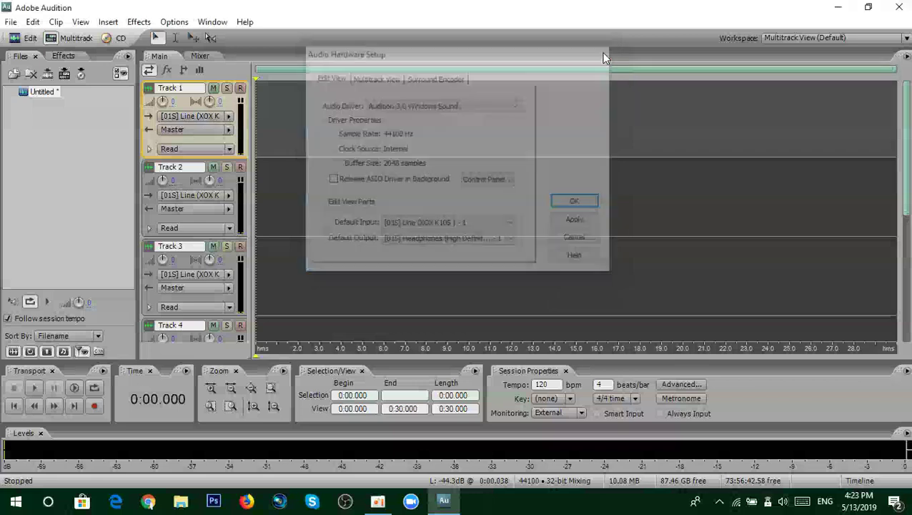
# Step: Reopen the Untitled recording in Edit View and place the cursor near its beginning, at about 0.1 seconds
pyautogui.click(36, 93)
pyautogui.doubleClick(37, 93)
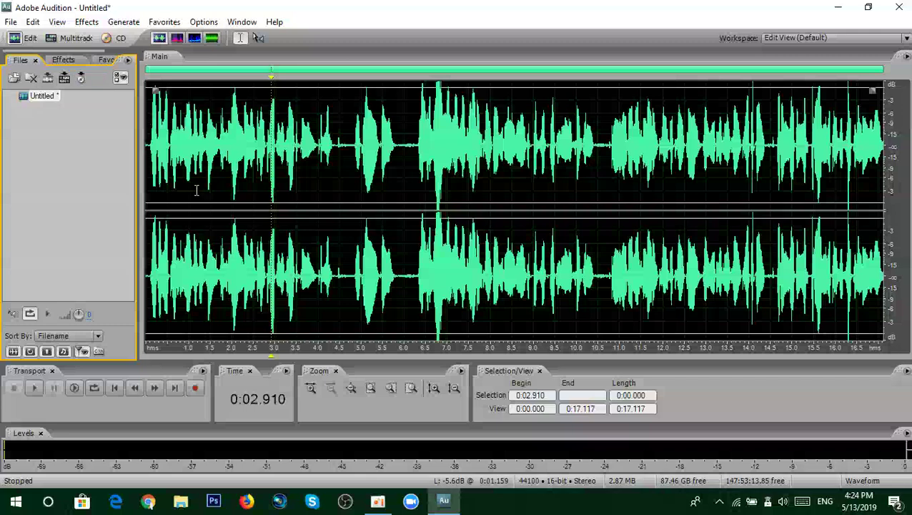
pyautogui.scroll(2, 195, 190)
pyautogui.scroll(-2, 196, 190)
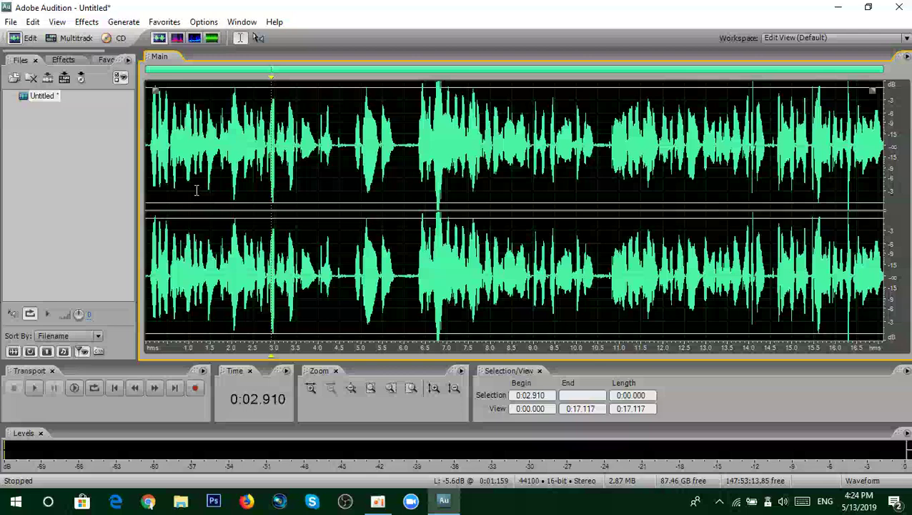
pyautogui.scroll(2, 193, 184)
pyautogui.scroll(-2, 189, 177)
pyautogui.scroll(2, 184, 175)
pyautogui.scroll(-2, 218, 165)
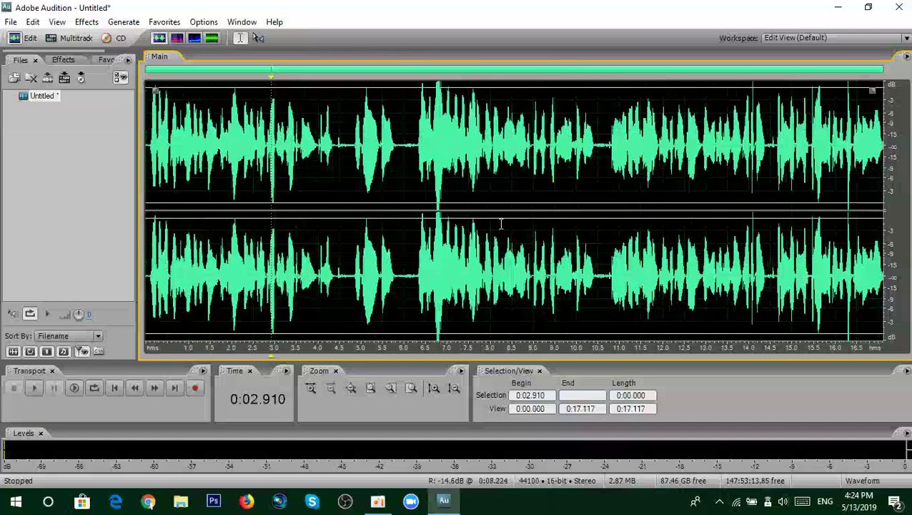
pyautogui.click(153, 133)
pyautogui.scroll(2, 215, 153)
pyautogui.scroll(-2, 215, 154)
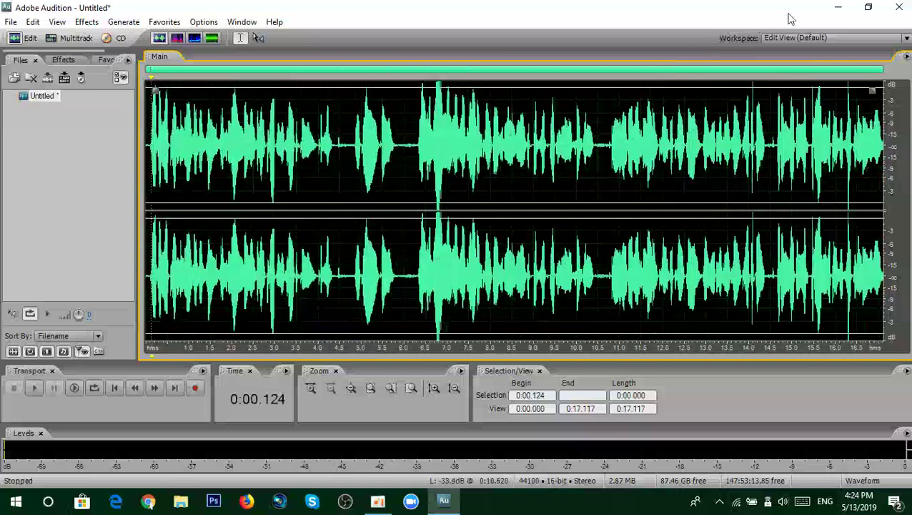
# Step: Import the Test Sound file from the Somleng folder on the desktop into the Adobe Audition file list
pyautogui.click(837, 7)
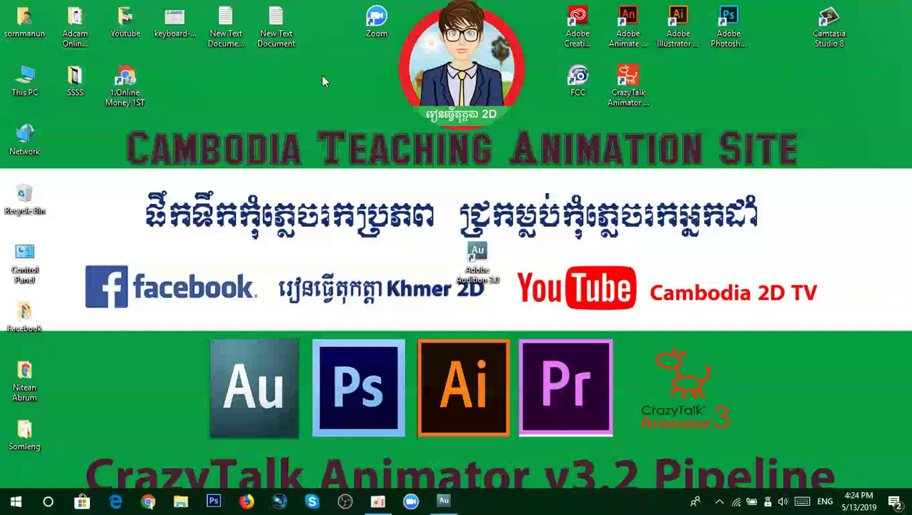
pyautogui.doubleClick(34, 430)
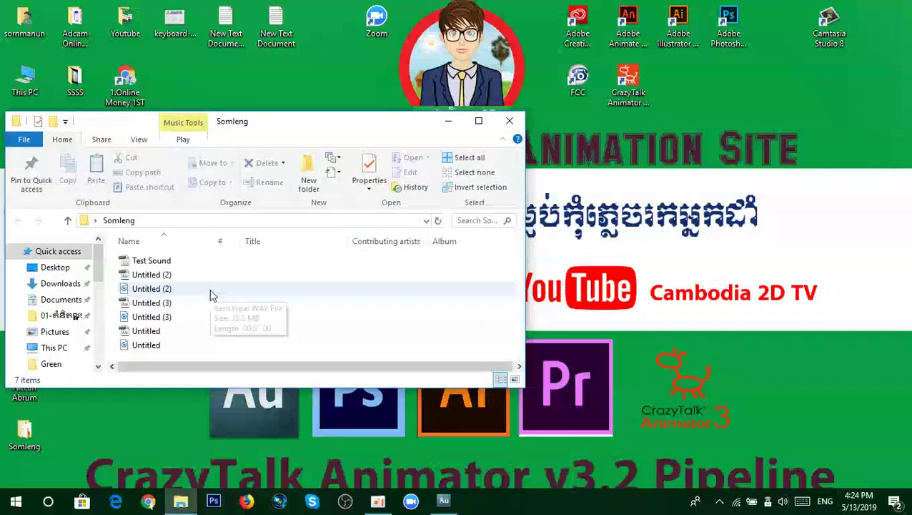
pyautogui.moveTo(154, 263); pyautogui.dragTo(73, 177)
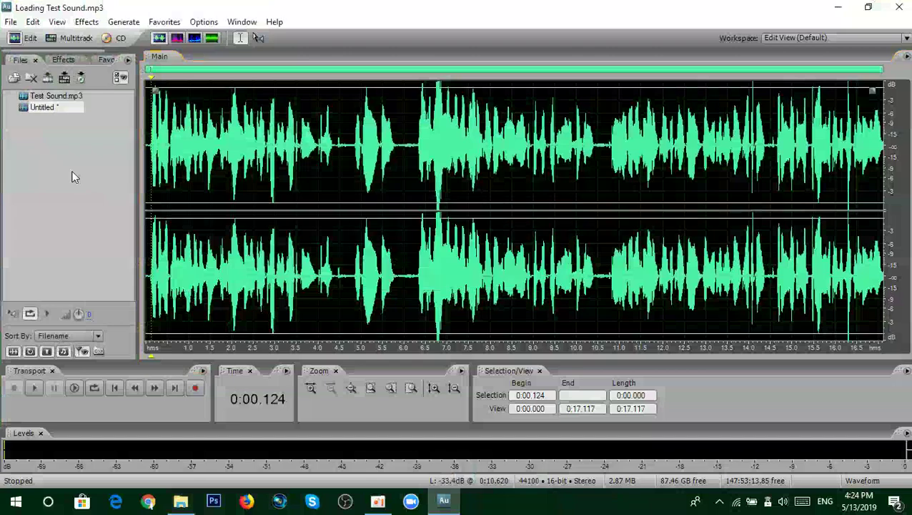
# Step: Examine the Test Sound.mp3 waveform as a whole and in detail around 38.5 seconds
pyautogui.scroll(3, 223, 218)
pyautogui.scroll(-3, 223, 218)
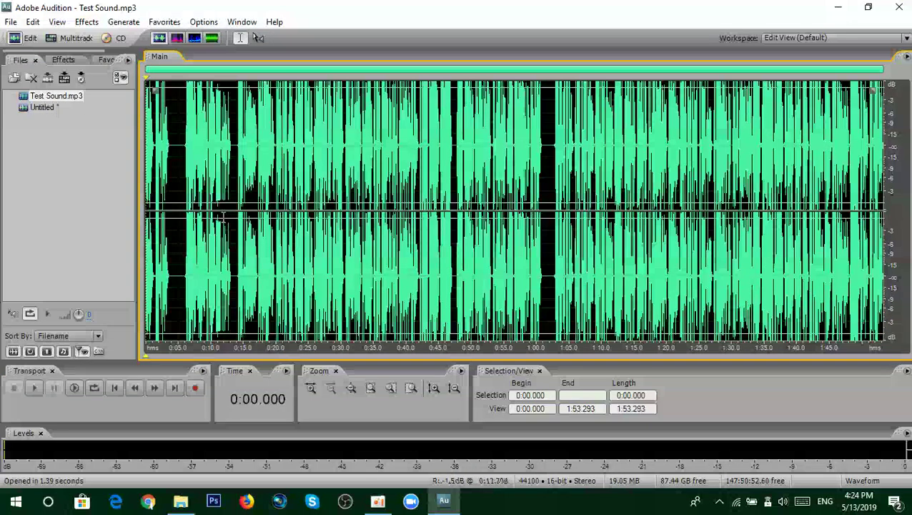
pyautogui.scroll(3, 223, 218)
pyautogui.scroll(-3, 265, 179)
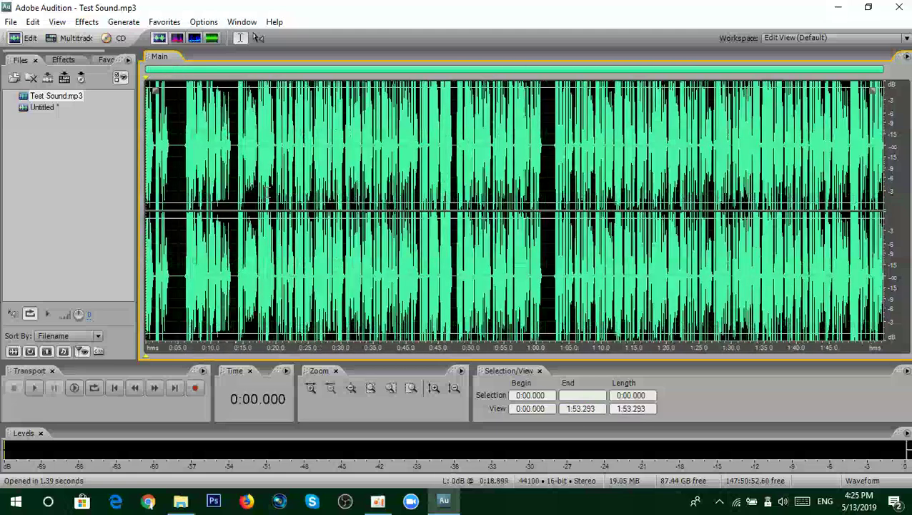
pyautogui.scroll(3, 294, 202)
pyautogui.scroll(-3, 294, 202)
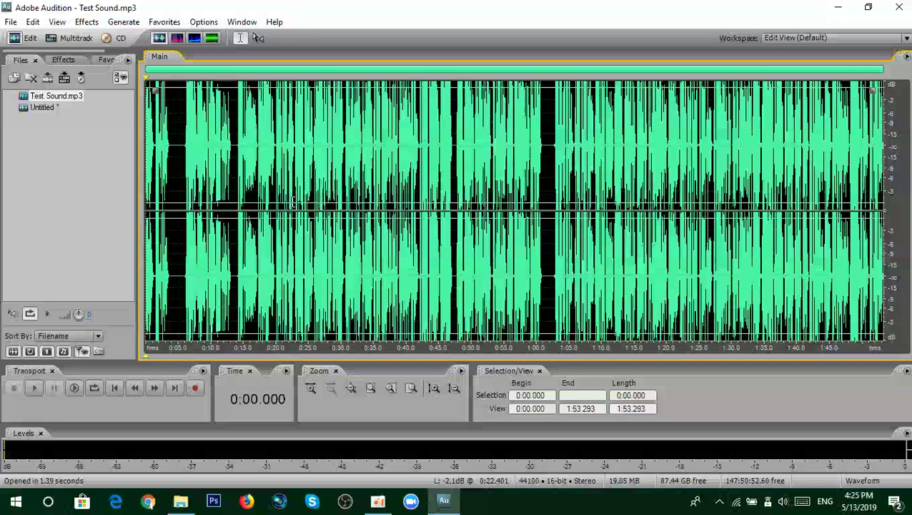
pyautogui.scroll(3, 294, 202)
pyautogui.scroll(-3, 294, 202)
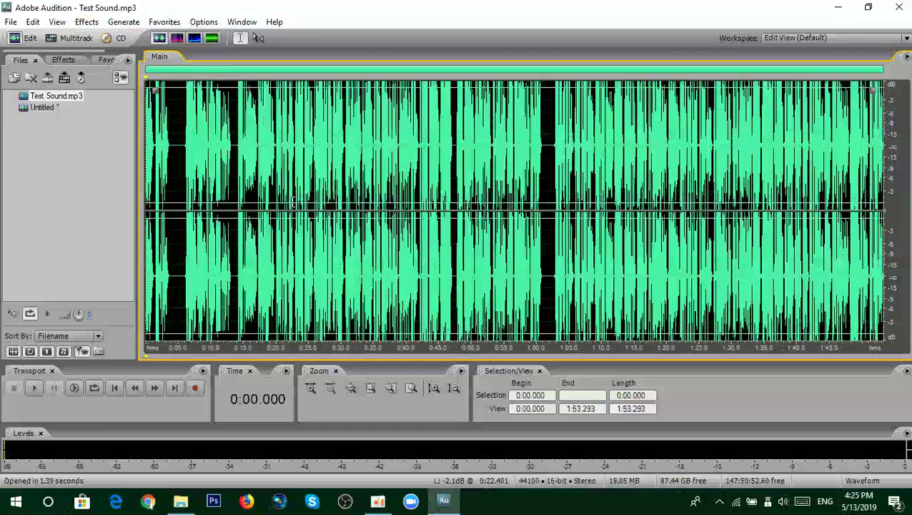
pyautogui.click(398, 174)
pyautogui.scroll(2, 397, 174)
pyautogui.scroll(-2, 397, 174)
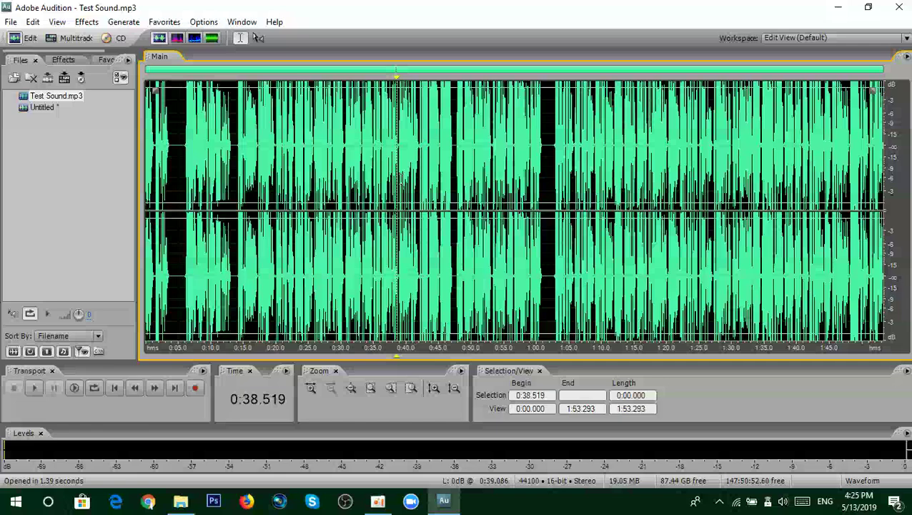
pyautogui.scroll(2, 402, 178)
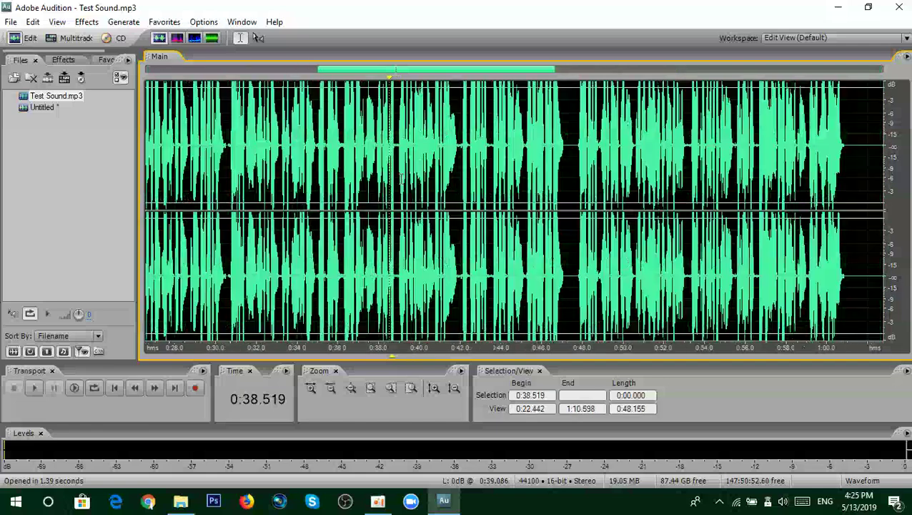
pyautogui.scroll(-2, 403, 177)
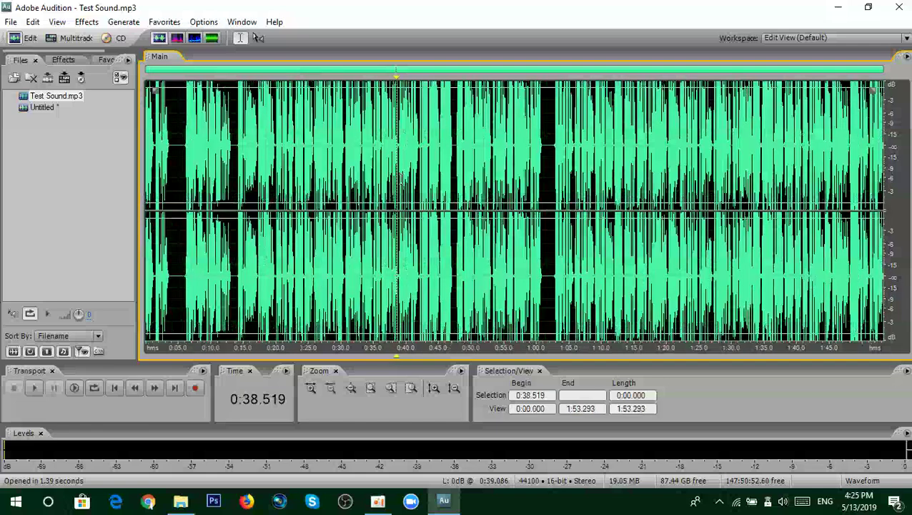
# Step: Inspect the quiet gap near 4 seconds and the start of Test Sound.mp3, and place the cursor at 1:20
pyautogui.click(172, 149)
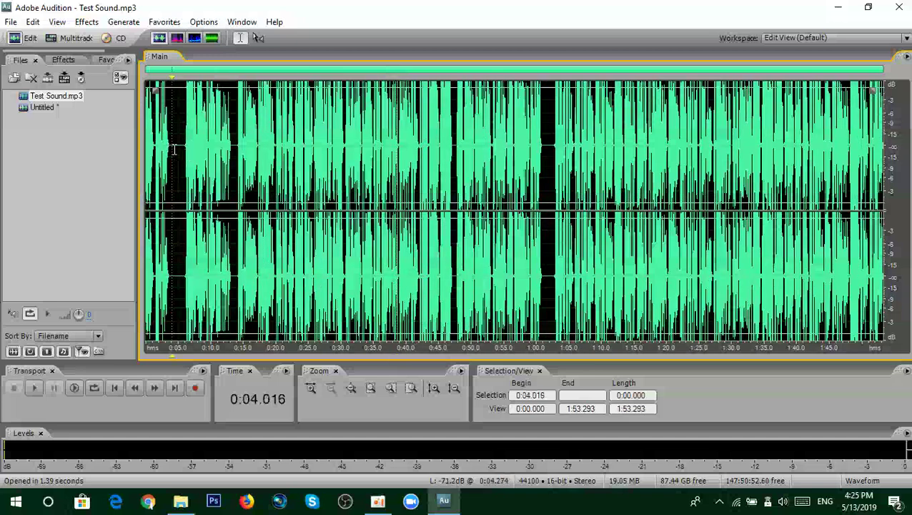
pyautogui.scroll(1, 220, 164)
pyautogui.scroll(-1, 221, 164)
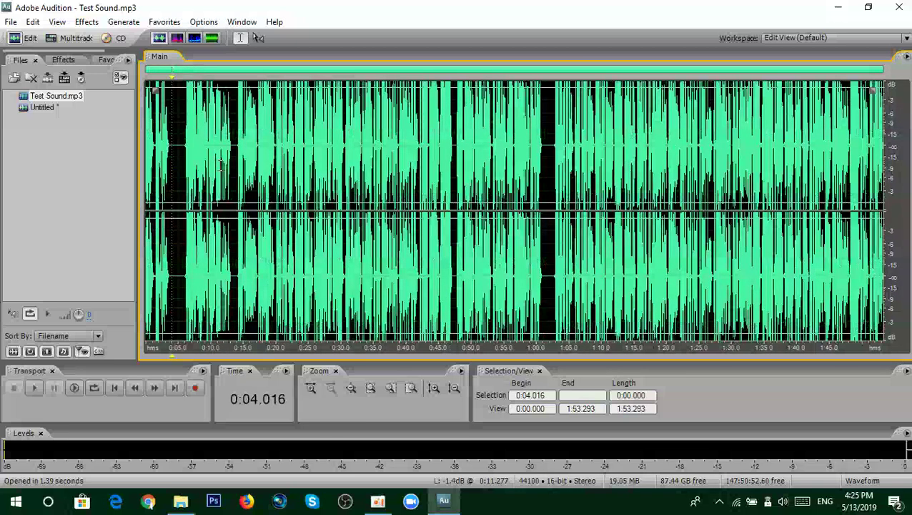
pyautogui.click(178, 144)
pyautogui.click(159, 143)
pyautogui.click(148, 141)
pyautogui.click(665, 164)
pyautogui.scroll(1, 370, 158)
pyautogui.scroll(-1, 371, 159)
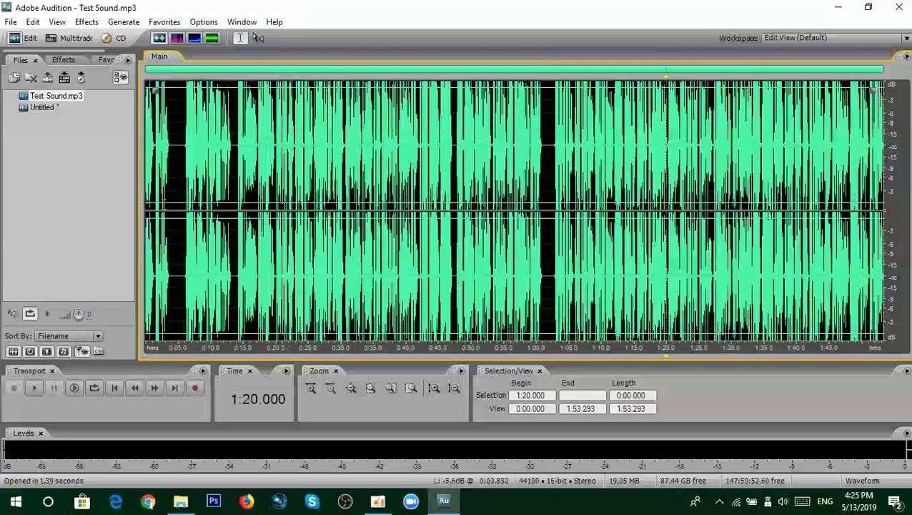
# Step: Compare the waveforms of Test Sound.mp3 and the Untitled recording by switching repeatedly between the two files
pyautogui.click(42, 108)
pyautogui.click(43, 96)
pyautogui.click(45, 114)
pyautogui.click(41, 107)
pyautogui.click(43, 95)
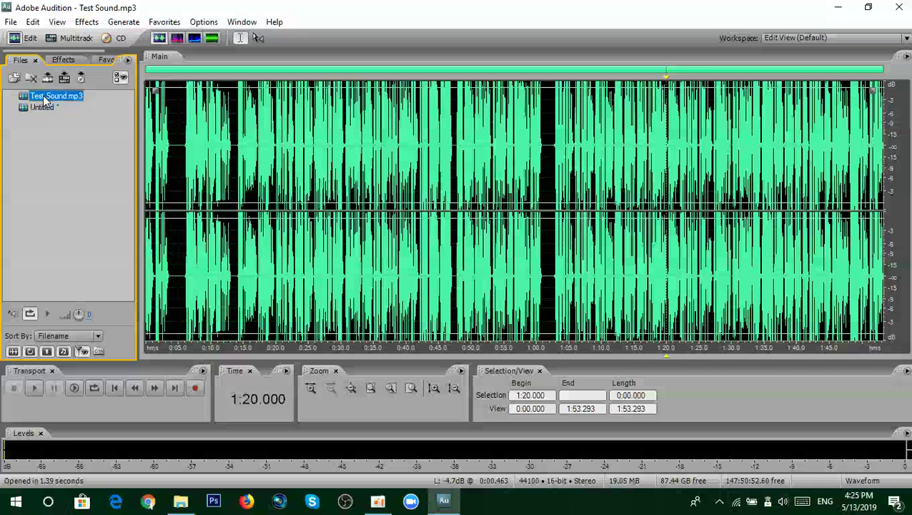
pyautogui.click(44, 108)
pyautogui.click(42, 95)
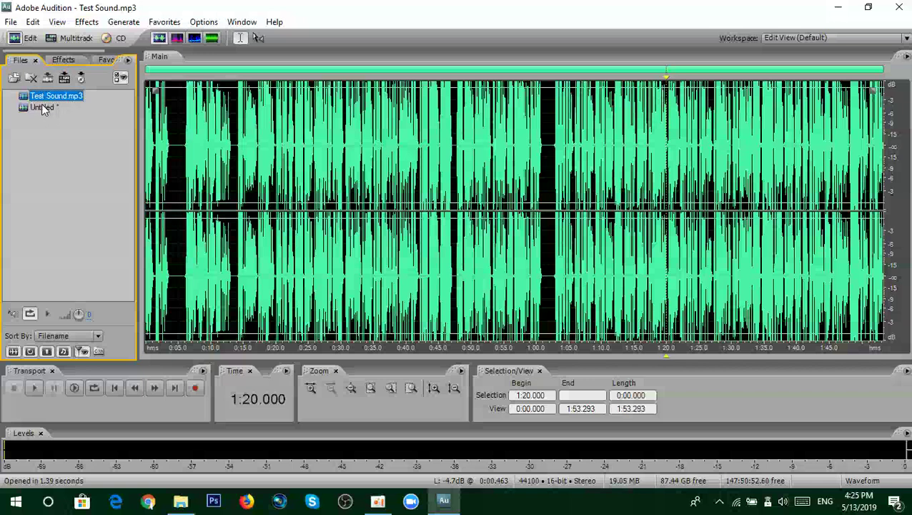
pyautogui.click(43, 107)
pyautogui.click(56, 96)
pyautogui.click(45, 108)
pyautogui.click(50, 96)
pyautogui.click(47, 108)
pyautogui.click(53, 97)
pyautogui.click(45, 107)
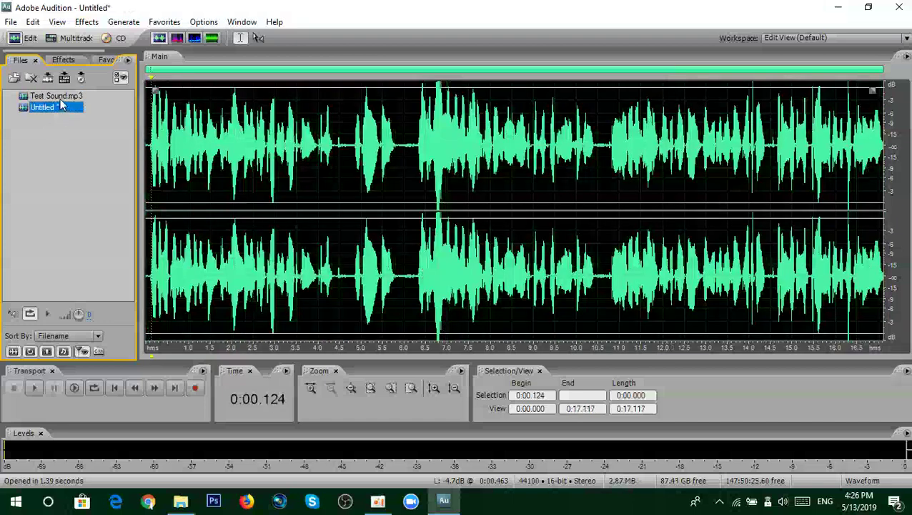
pyautogui.click(59, 98)
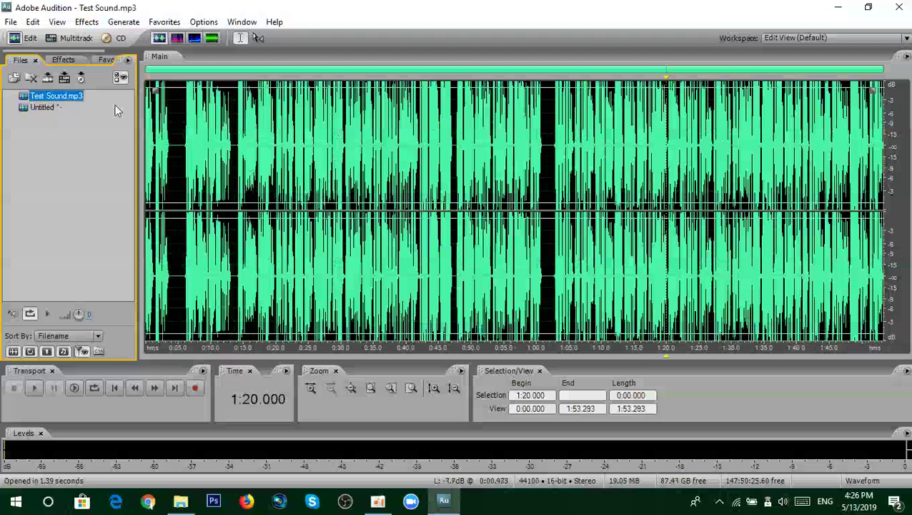
# Step: Try selecting different ranges of Test Sound.mp3, ending with the part from about 11.7 to 30 seconds
pyautogui.click(238, 131)
pyautogui.click(193, 131)
pyautogui.moveTo(265, 179); pyautogui.dragTo(612, 186)
pyautogui.doubleClick(351, 203)
pyautogui.moveTo(342, 204); pyautogui.dragTo(224, 166)
# Step: Reopen the Untitled recording and return the cursor to its very start, with no range selected
pyautogui.doubleClick(45, 107)
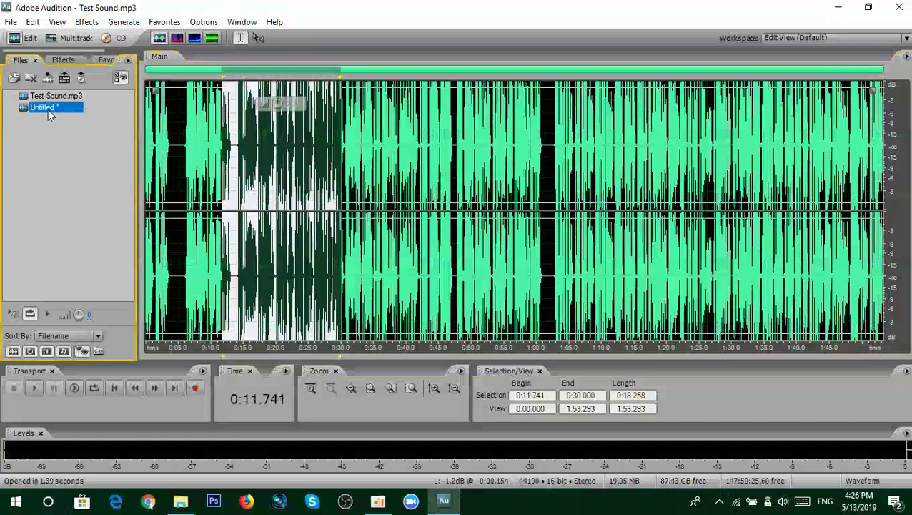
pyautogui.moveTo(361, 157); pyautogui.dragTo(590, 157)
pyautogui.click(361, 164)
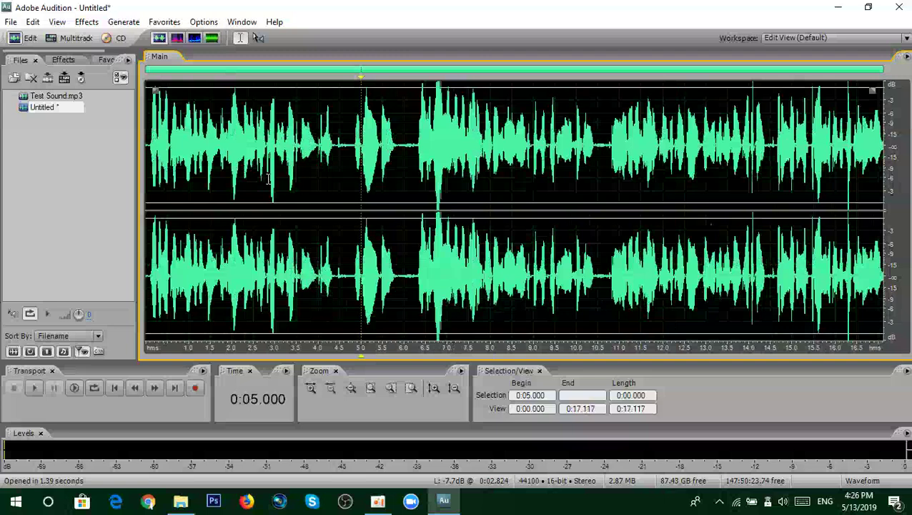
pyautogui.click(150, 150)
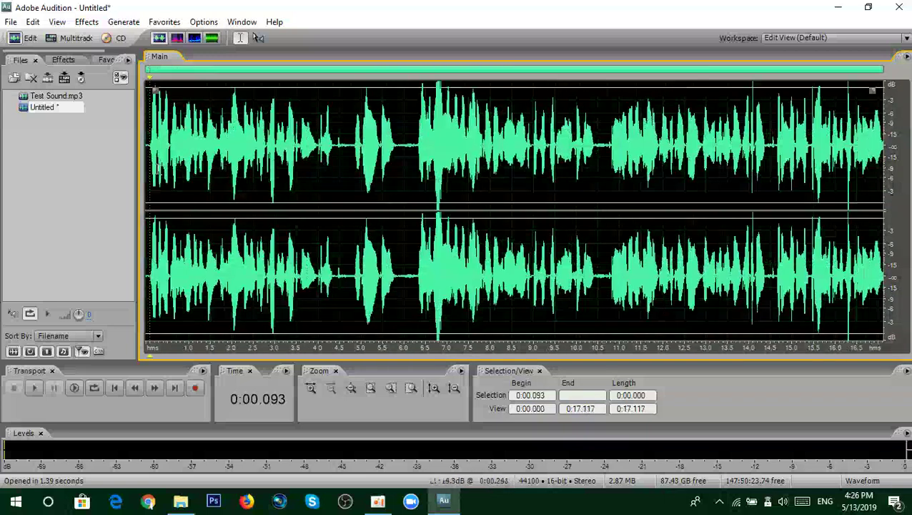
pyautogui.click(47, 109)
pyautogui.click(146, 152)
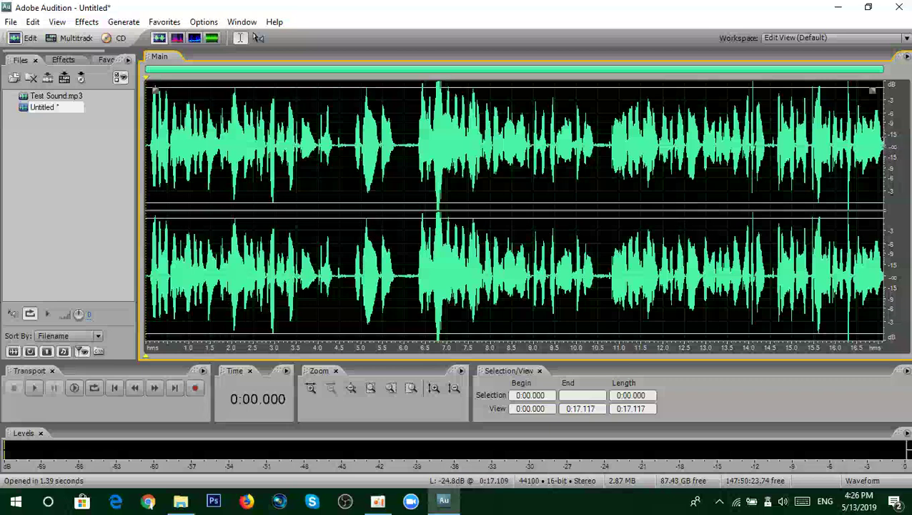
# Step: Record about 5.7 more seconds of audio onto the end of the Untitled recording, starting at 17.117 seconds
pyautogui.moveTo(148, 84); pyautogui.dragTo(905, 112)
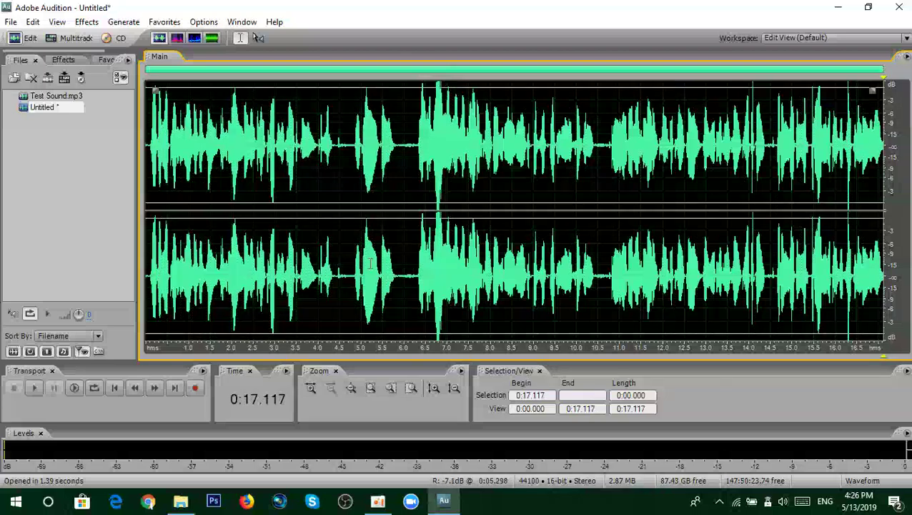
pyautogui.click(198, 389)
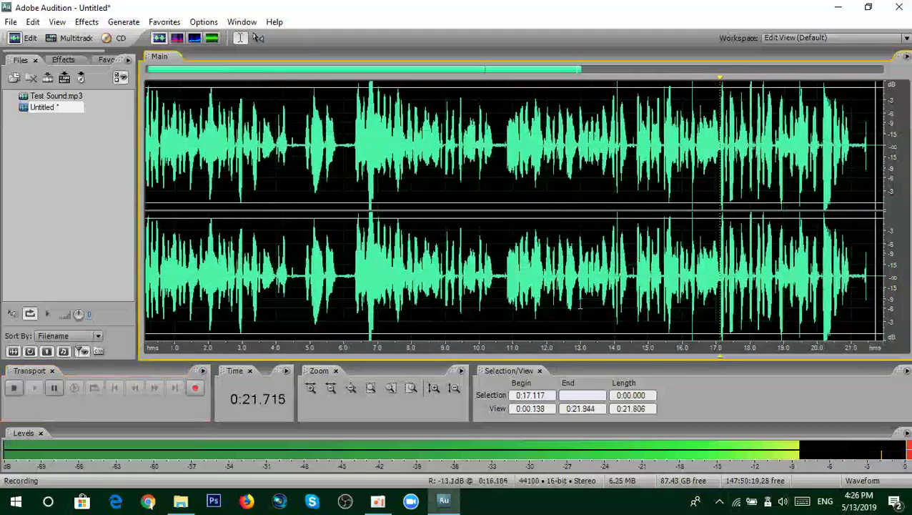
pyautogui.click(198, 388)
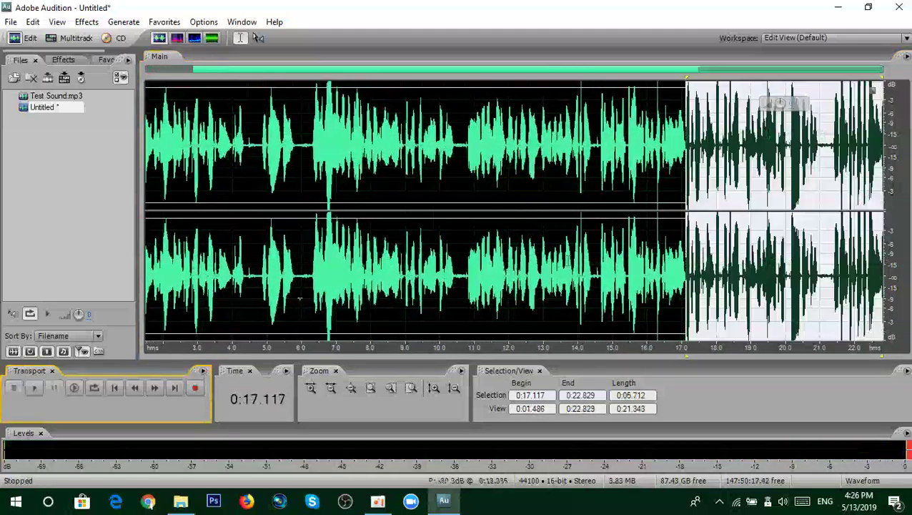
# Step: Record about 2.1 more seconds of audio onto the Untitled recording, starting at 22.791 seconds
pyautogui.click(887, 141)
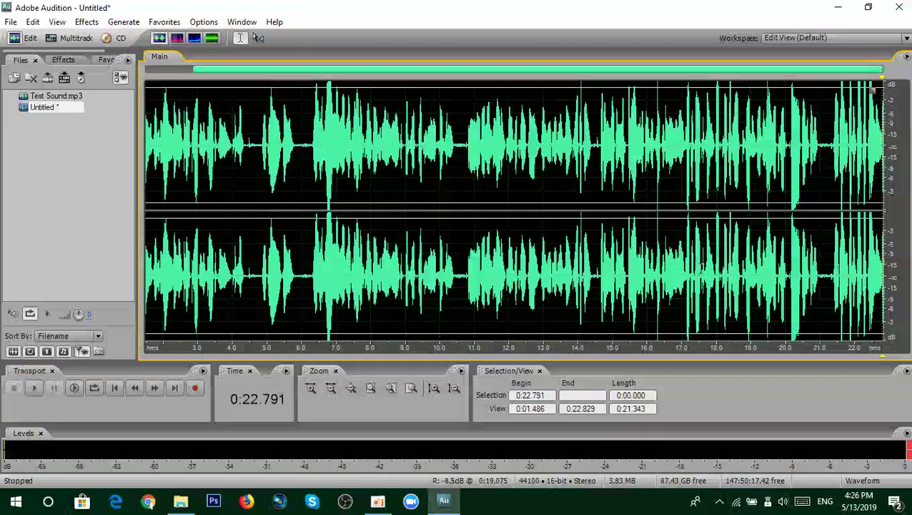
pyautogui.hotkey('ctrl', 'space')
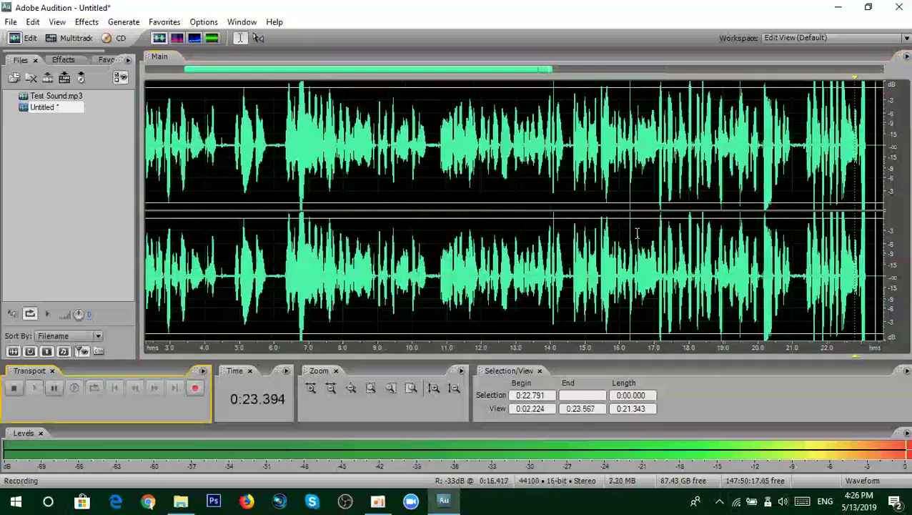
pyautogui.press('space')
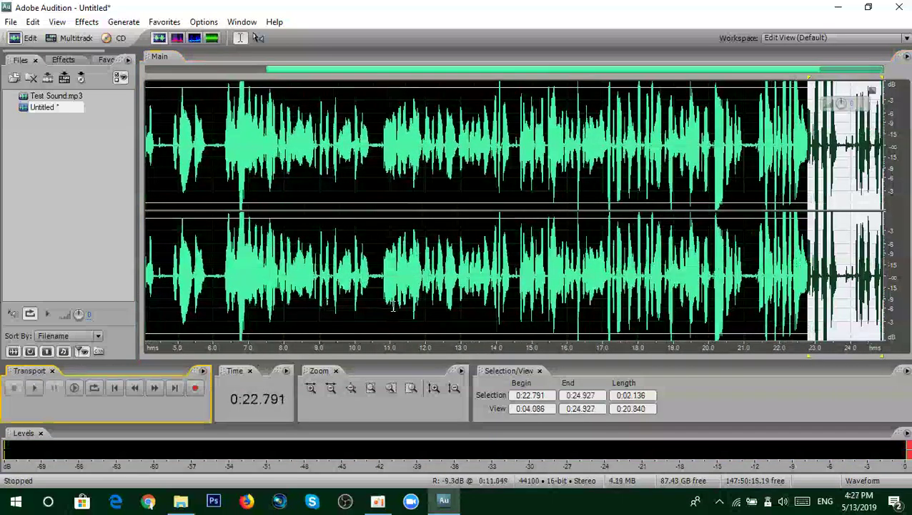
# Step: Examine the Untitled waveform in full and up close, especially around 22.7 seconds where the last take joins the earlier one
pyautogui.scroll(1, 815, 189)
pyautogui.scroll(-1, 814, 190)
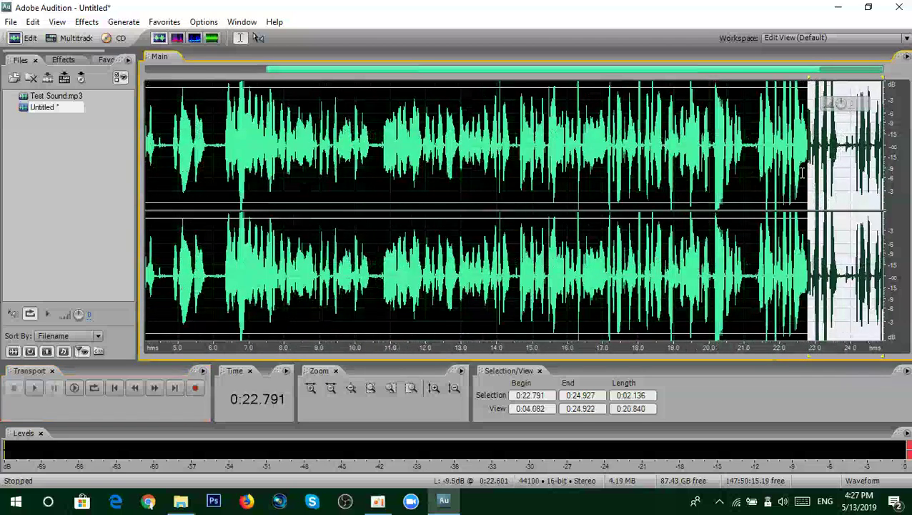
pyautogui.scroll(-2, 785, 173)
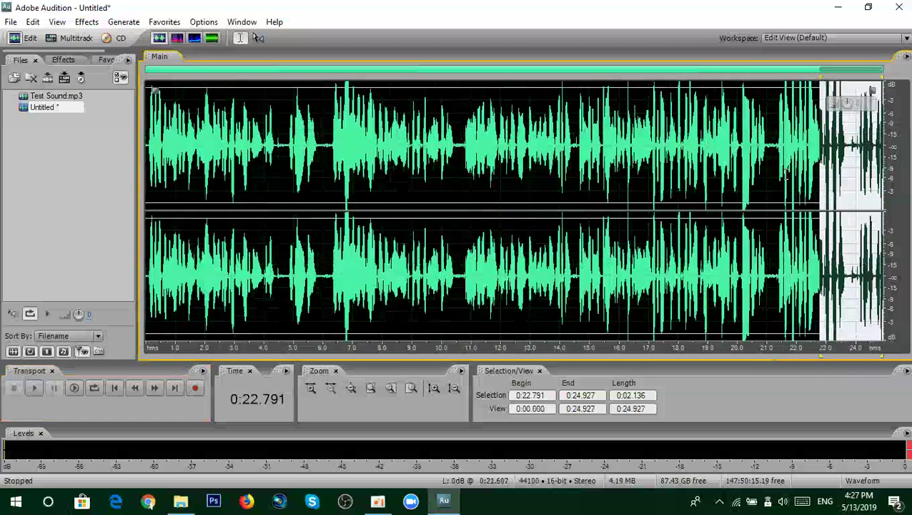
pyautogui.scroll(2, 786, 175)
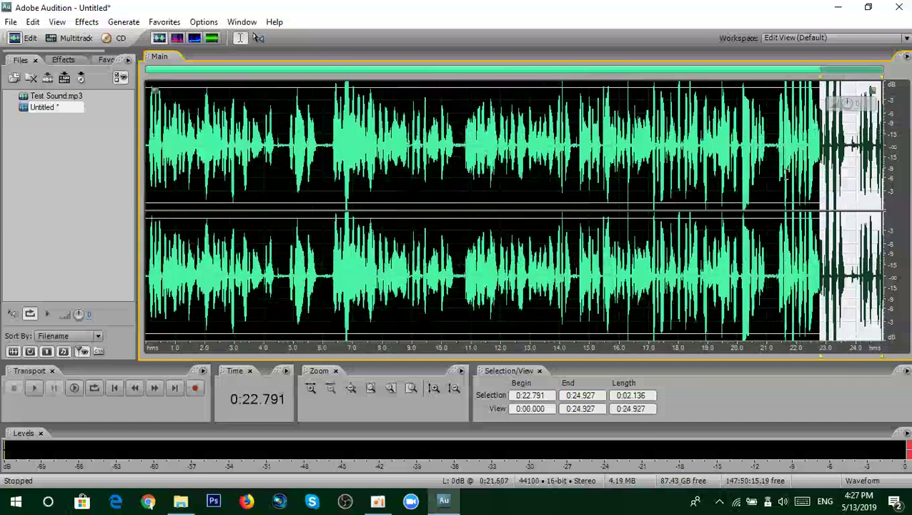
pyautogui.scroll(1, 787, 175)
pyautogui.scroll(1, 787, 176)
pyautogui.scroll(-2, 787, 175)
pyautogui.scroll(1, 786, 174)
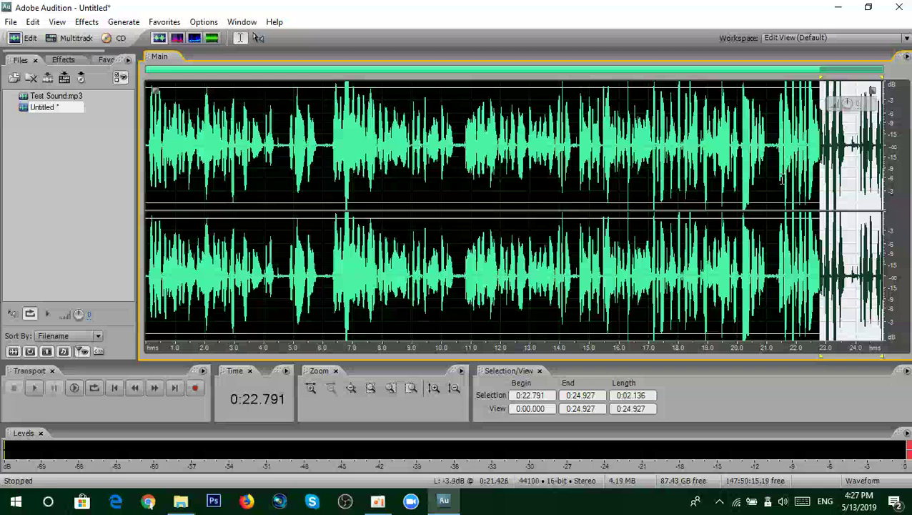
pyautogui.click(817, 154)
pyautogui.scroll(1, 817, 153)
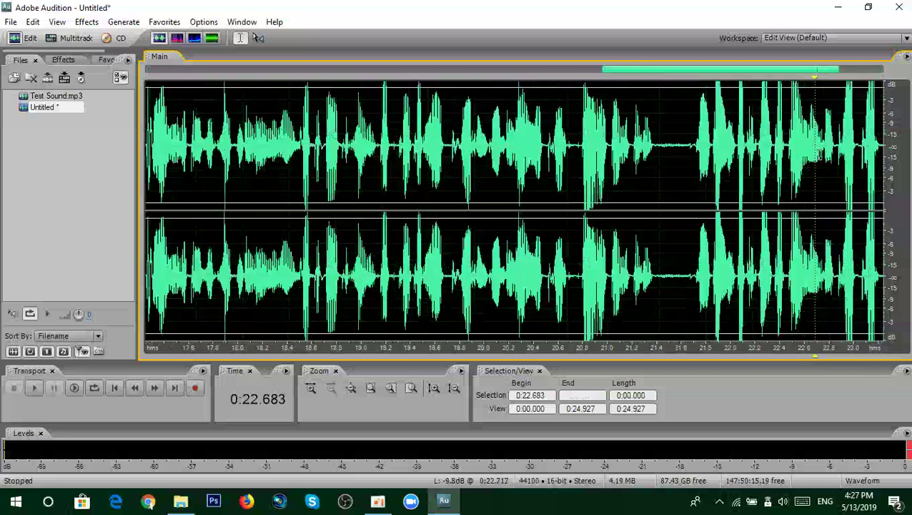
pyautogui.scroll(-1, 817, 154)
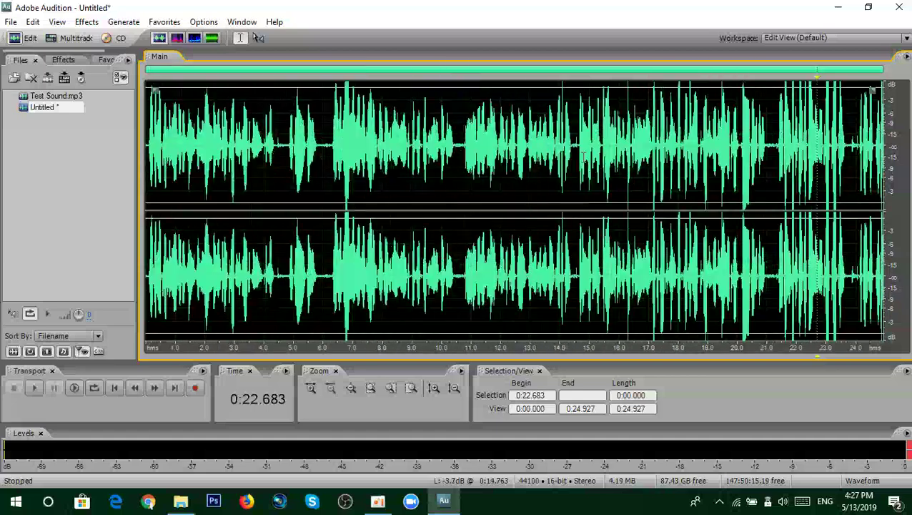
# Step: Try selecting the silent gap from 5.882 to 6.242 seconds and the whole recording, clearing the selection at 12.123 seconds
pyautogui.scroll(3, 330, 157)
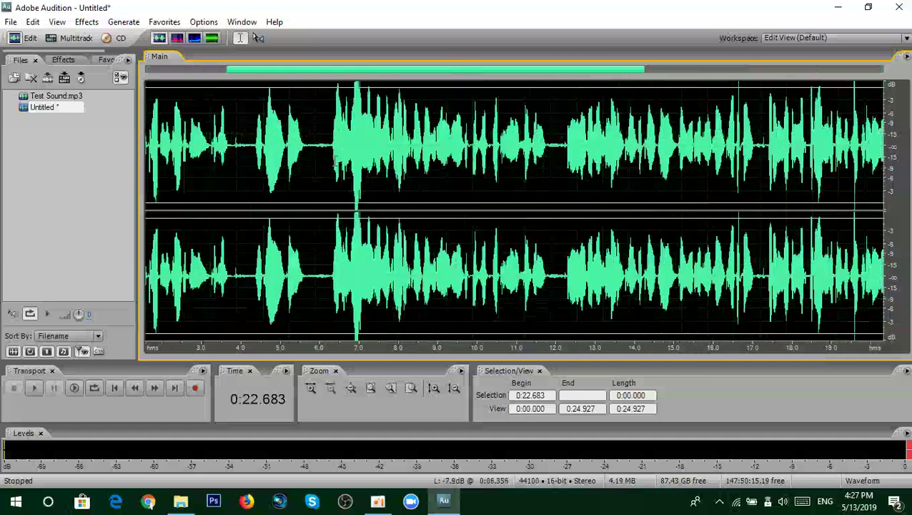
pyautogui.moveTo(317, 157); pyautogui.dragTo(258, 156)
pyautogui.scroll(-3, 258, 157)
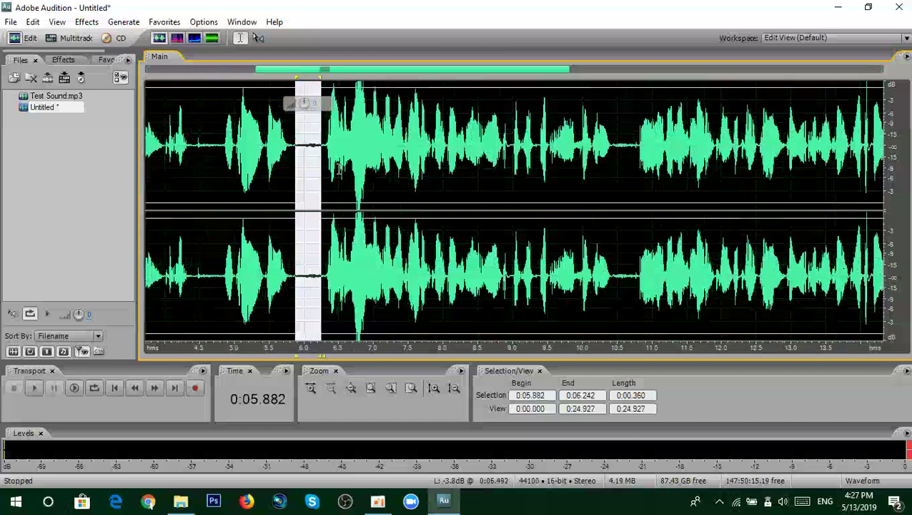
pyautogui.moveTo(152, 150); pyautogui.dragTo(884, 150)
pyautogui.click(504, 104)
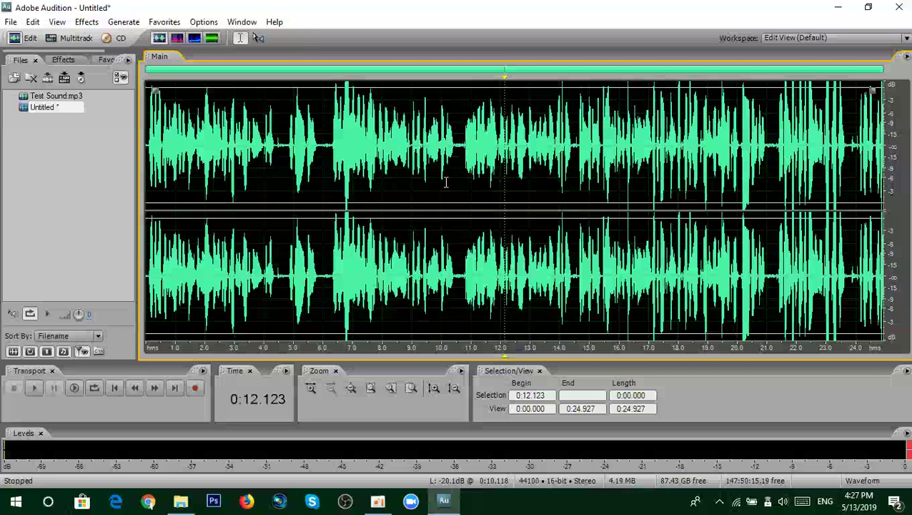
pyautogui.scroll(2, 309, 189)
pyautogui.scroll(-2, 312, 192)
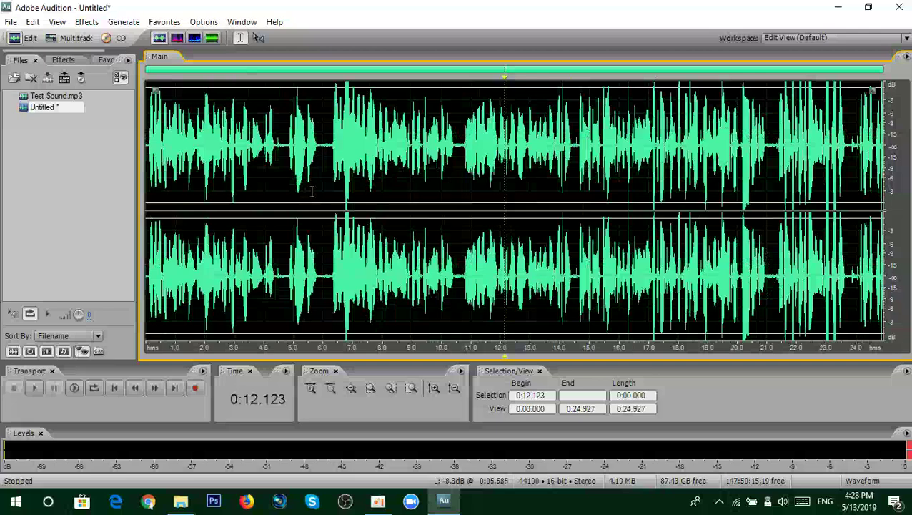
pyautogui.scroll(2, 317, 185)
pyautogui.scroll(-1, 324, 178)
pyautogui.scroll(-1, 324, 179)
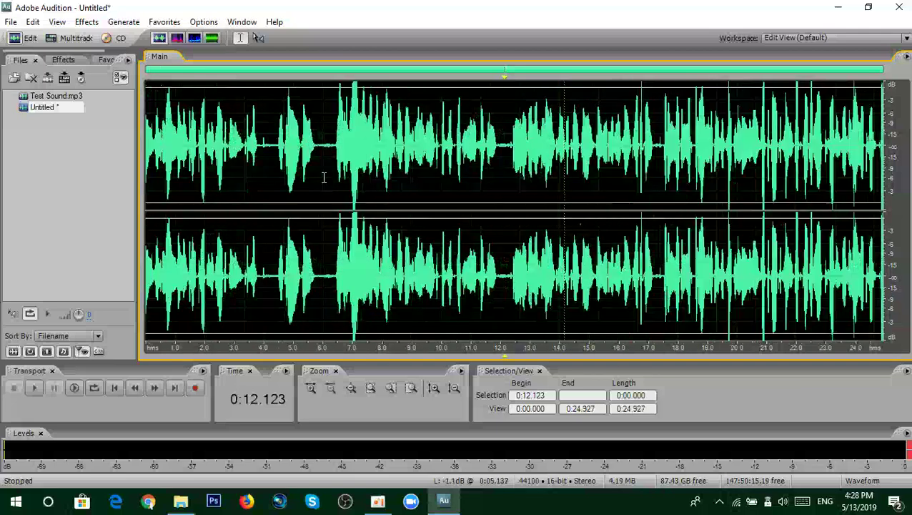
# Step: Try selecting the entire Untitled recording from 0 to 24.927 seconds, clearing the selection with the cursor at 10.514 seconds
pyautogui.click(471, 194)
pyautogui.click(309, 189)
pyautogui.click(204, 189)
pyautogui.moveTo(204, 179); pyautogui.dragTo(900, 257)
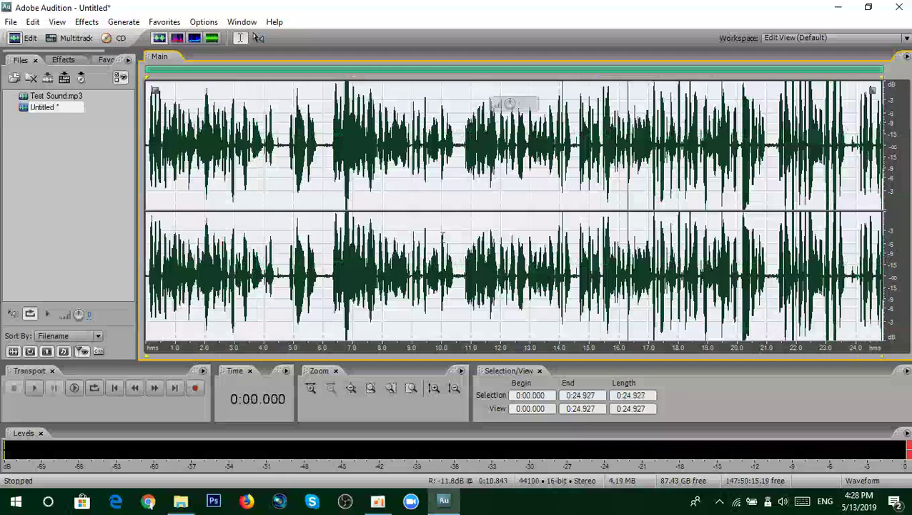
pyautogui.click(431, 143)
pyautogui.moveTo(148, 160); pyautogui.dragTo(843, 174)
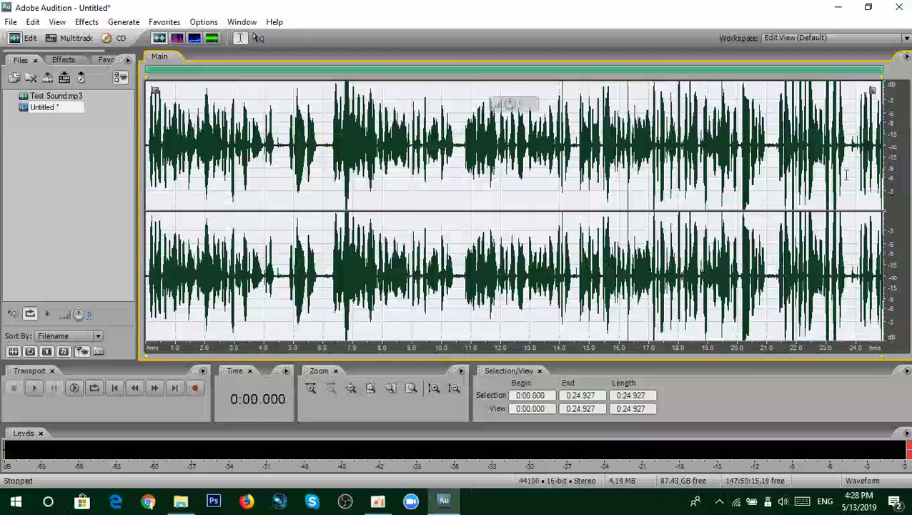
pyautogui.click(459, 177)
pyautogui.scroll(2, 458, 176)
pyautogui.scroll(-2, 460, 178)
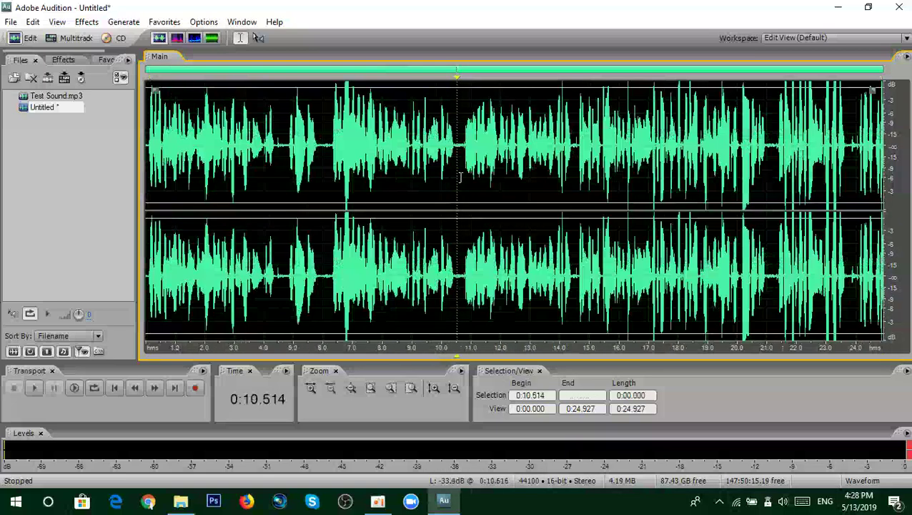
pyautogui.scroll(2, 473, 181)
pyautogui.scroll(-2, 476, 177)
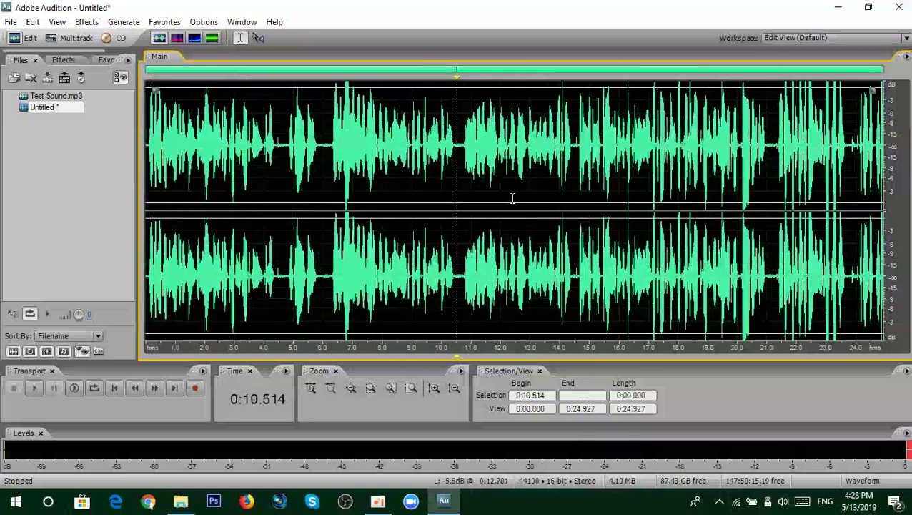
pyautogui.scroll(2, 522, 196)
pyautogui.scroll(-2, 536, 193)
# Step: Try selecting from mid-recording to its end and from the first pause back to its start, leaving the cursor at 4.373 seconds
pyautogui.moveTo(513, 156); pyautogui.dragTo(883, 158)
pyautogui.click(462, 198)
pyautogui.moveTo(430, 172); pyautogui.dragTo(883, 158)
pyautogui.moveTo(386, 143); pyautogui.dragTo(883, 143)
pyautogui.click(276, 161)
pyautogui.moveTo(281, 168); pyautogui.dragTo(122, 152)
pyautogui.click(275, 146)
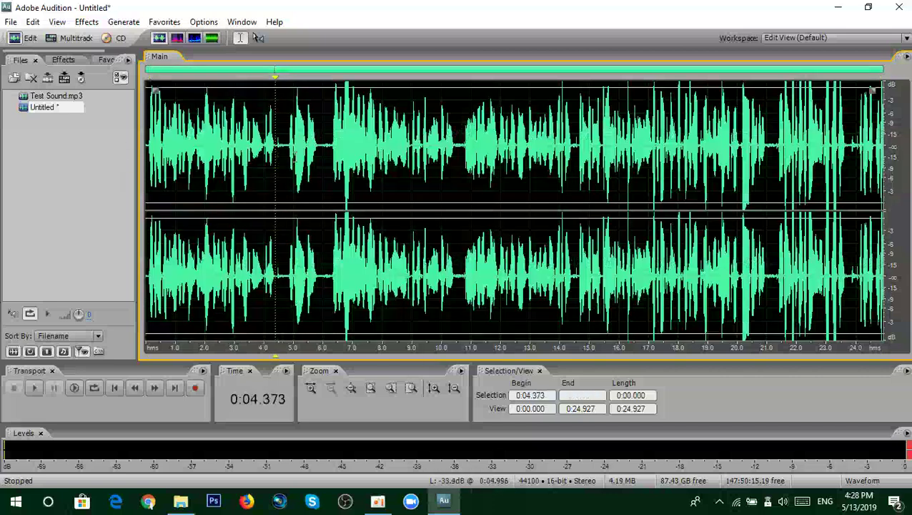
# Step: Try selecting the short silence from 4.396 to 4.645 seconds, deselect it at 4.486 seconds and inspect the waveform there
pyautogui.moveTo(276, 146); pyautogui.dragTo(283, 147)
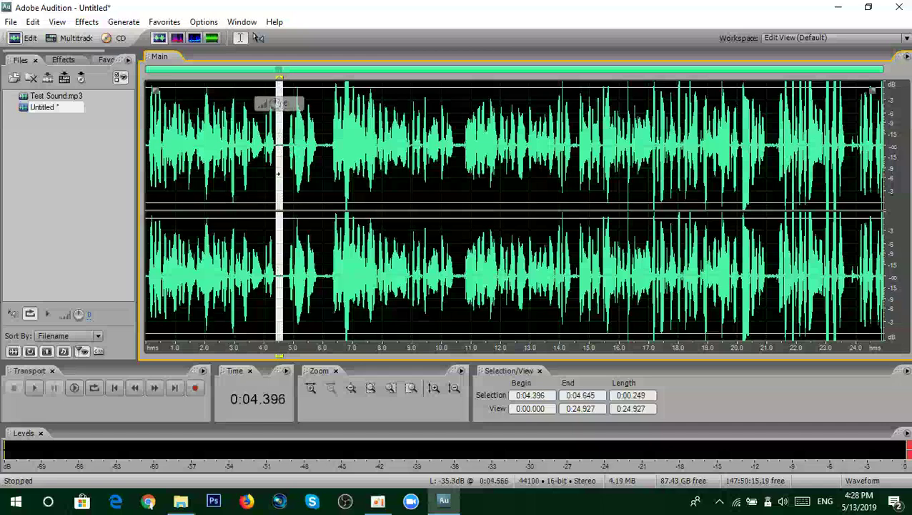
pyautogui.click(277, 159)
pyautogui.scroll(2, 386, 161)
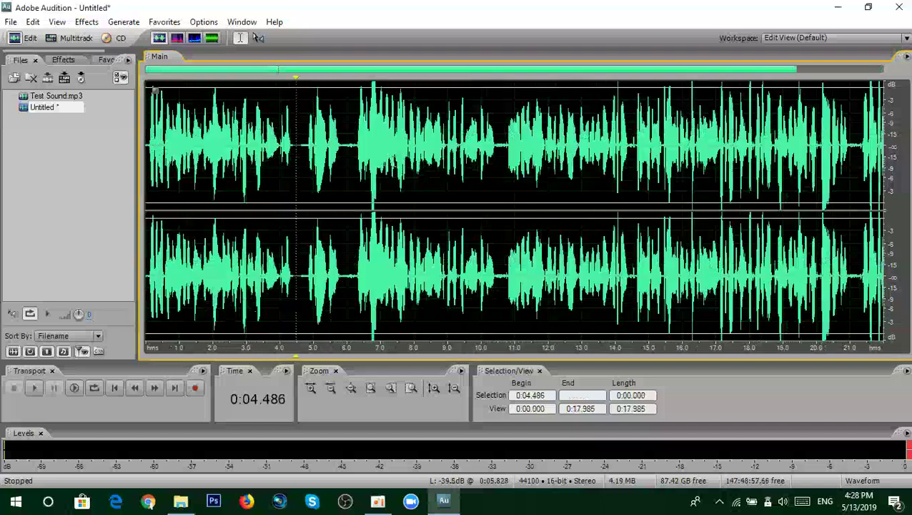
pyautogui.scroll(-2, 386, 160)
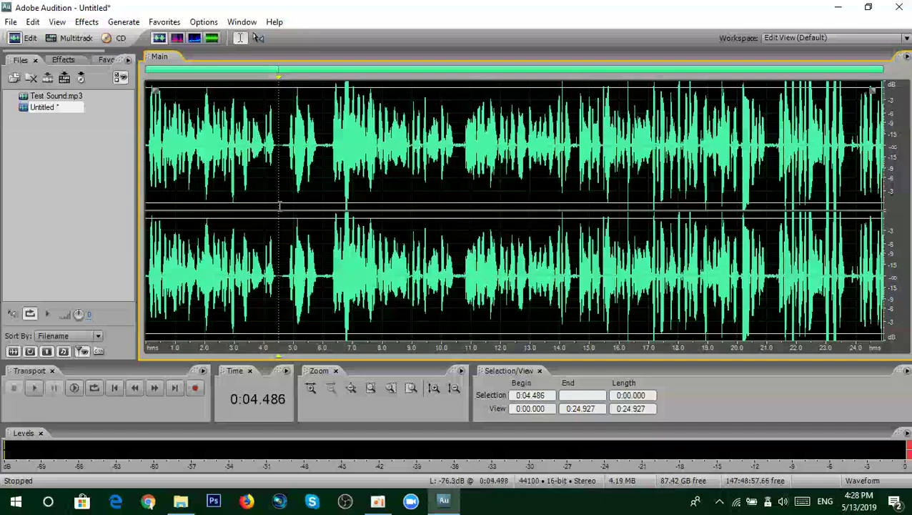
# Step: Place the cursor near the recording's start, at 0.135 seconds, and switch to the oCam window
pyautogui.click(149, 150)
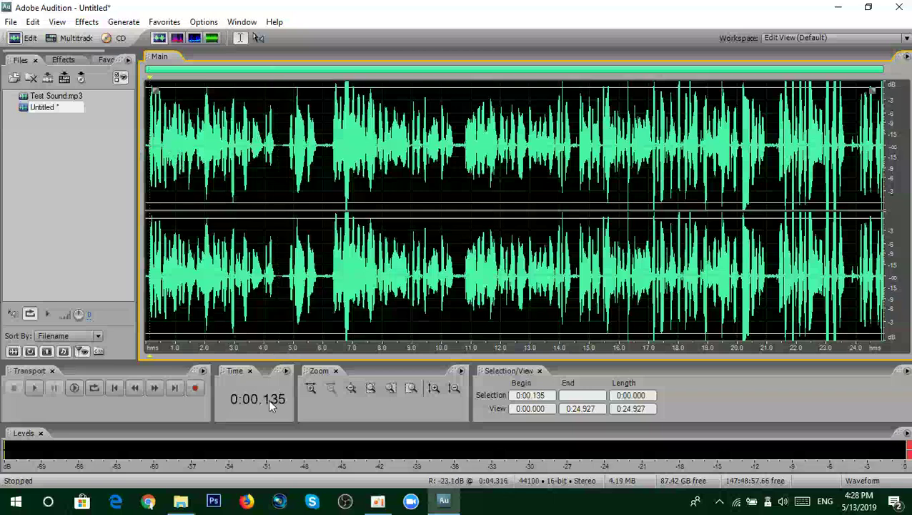
pyautogui.click(378, 500)
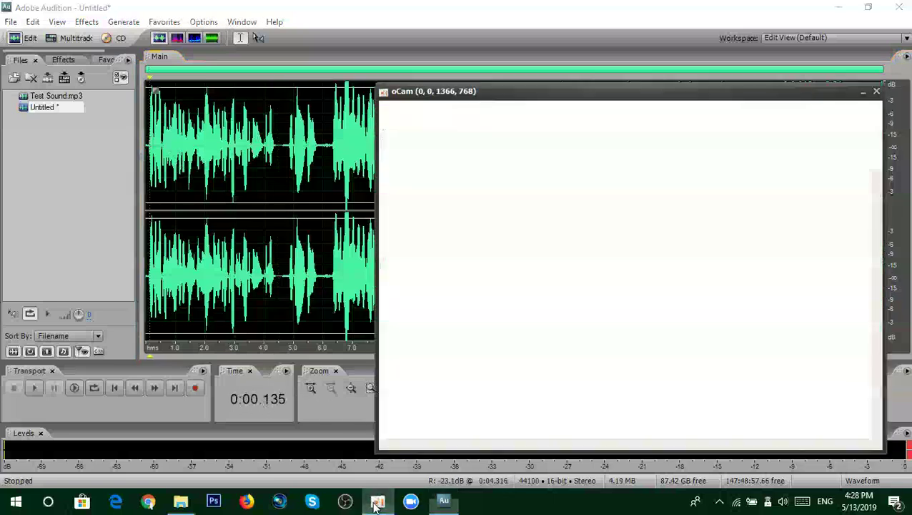